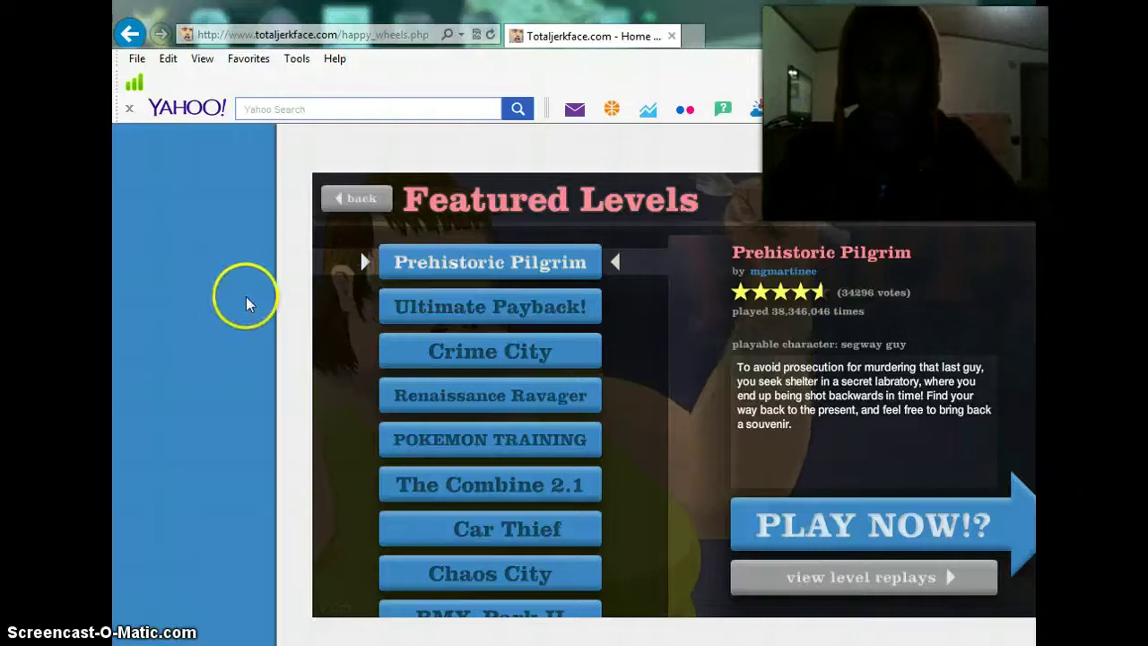
scroll(658, 592, "down", 3)
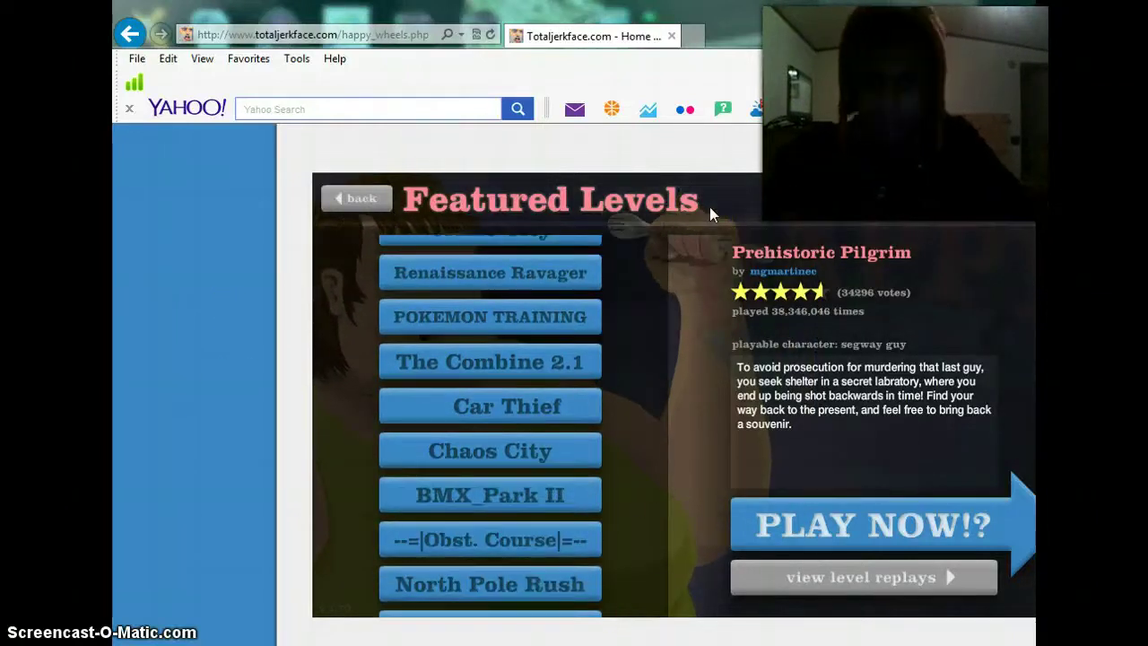
scroll(490, 403, "up", 2)
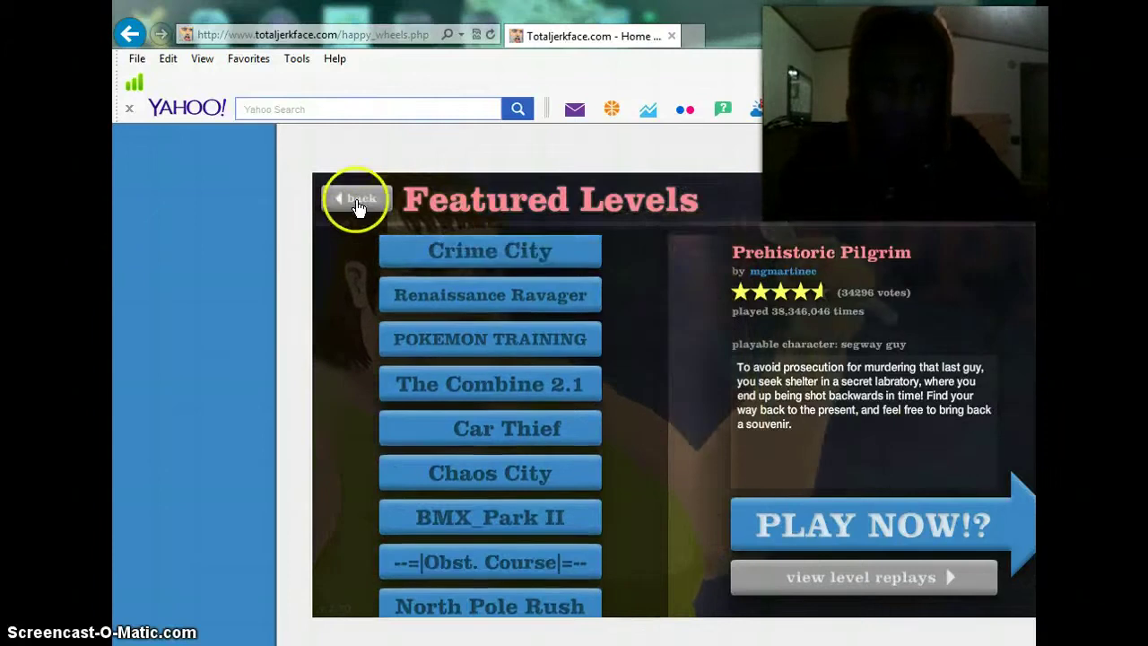
- Return to the main menu and browse this week's newest user-submitted levels
left_click(357, 201)
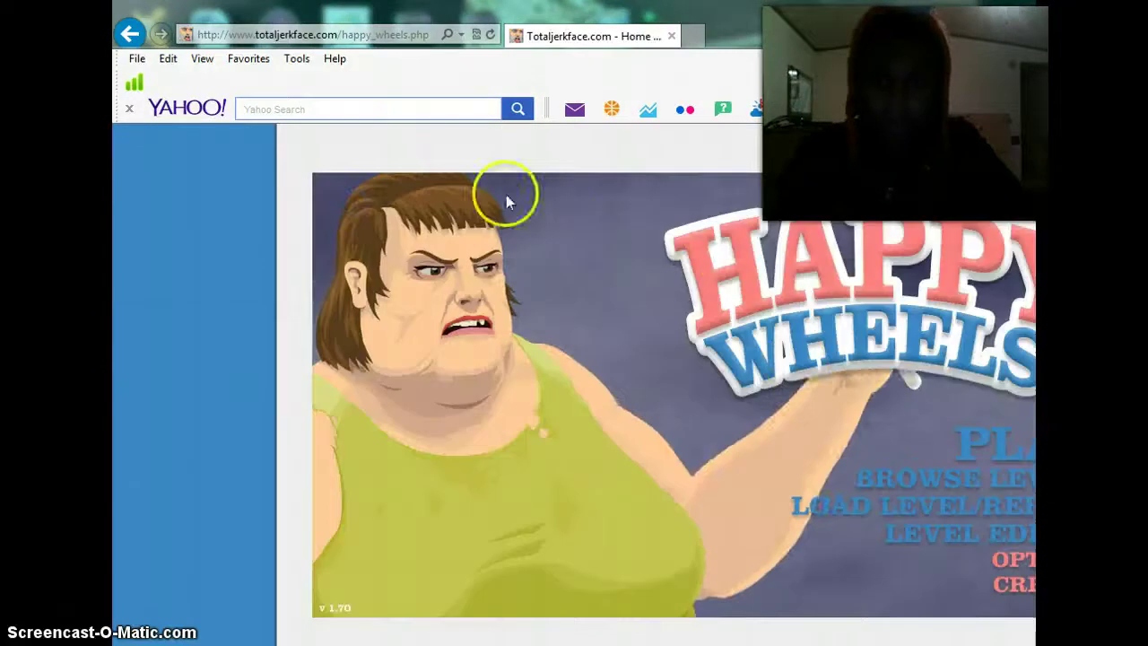
left_click(919, 465)
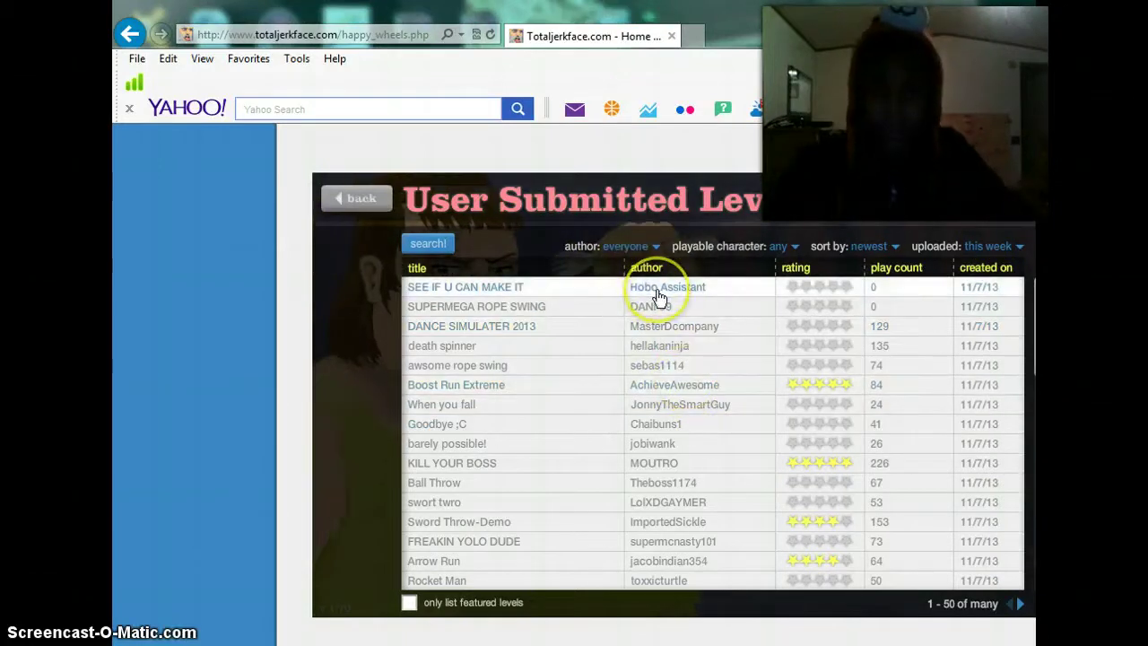
- Play SEE IF U CAN MAKE IT, then restart it from the pause menu
left_click(582, 289)
left_click(919, 324)
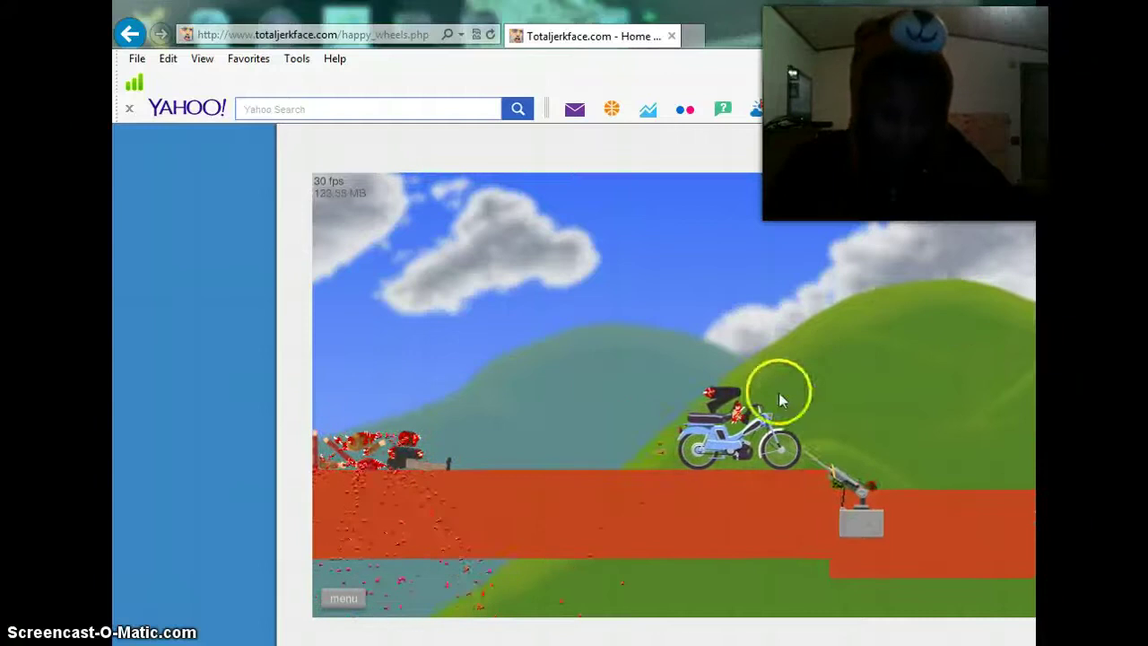
left_click(344, 599)
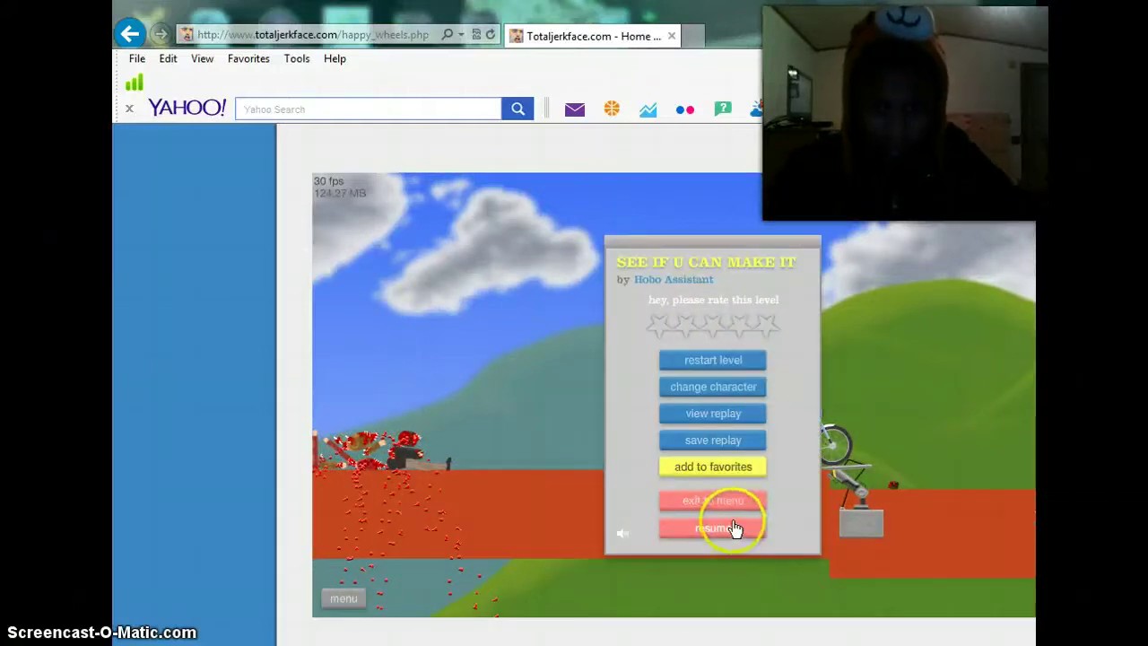
left_click(741, 364)
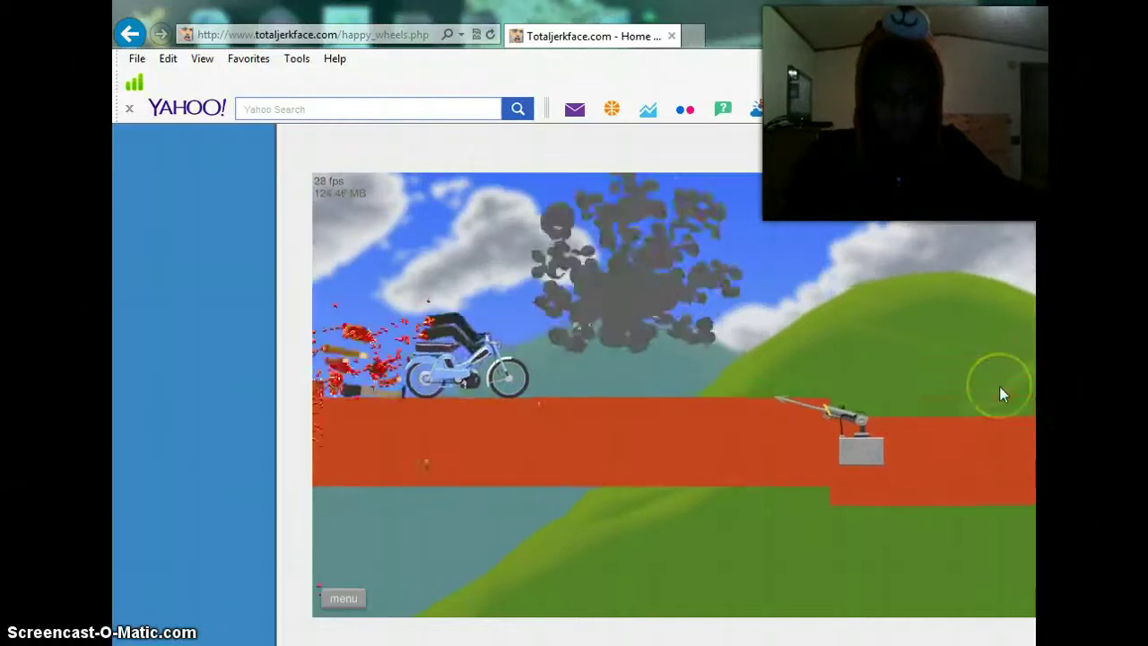
- Restart the level a second time, then exit back to the levels list
left_click(343, 598)
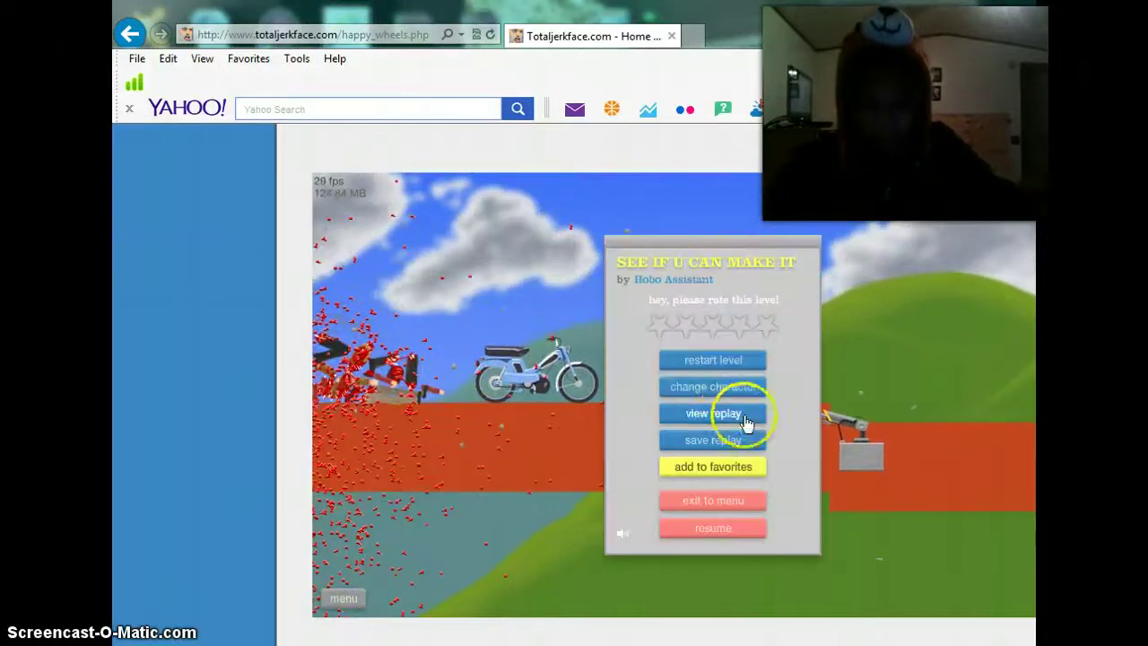
left_click(711, 362)
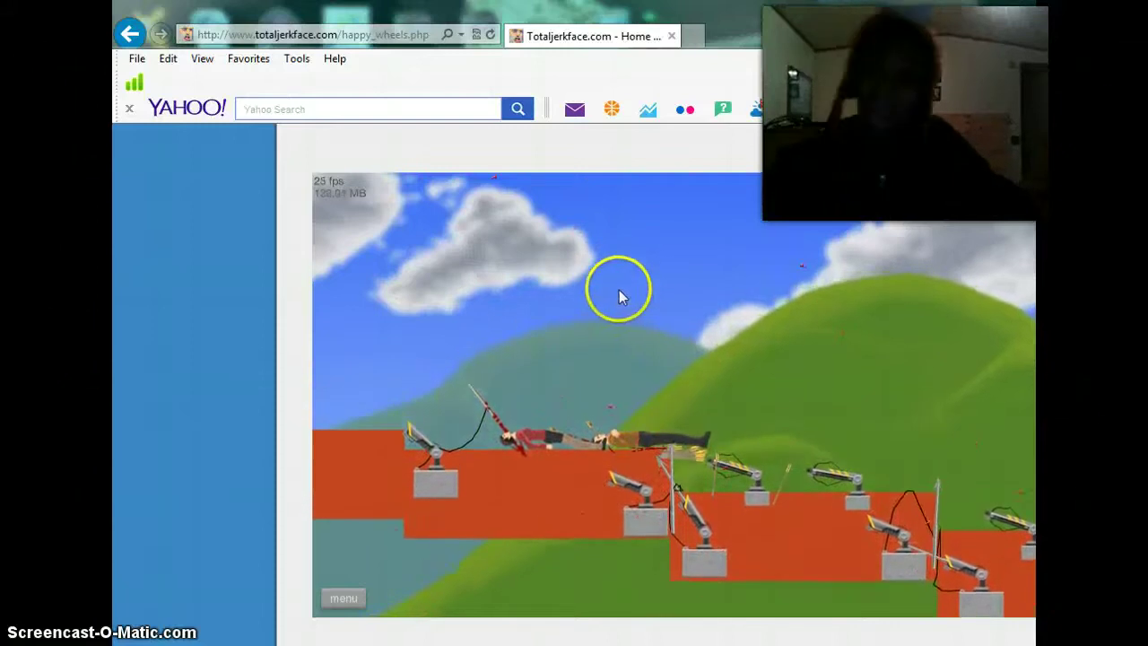
left_click(344, 599)
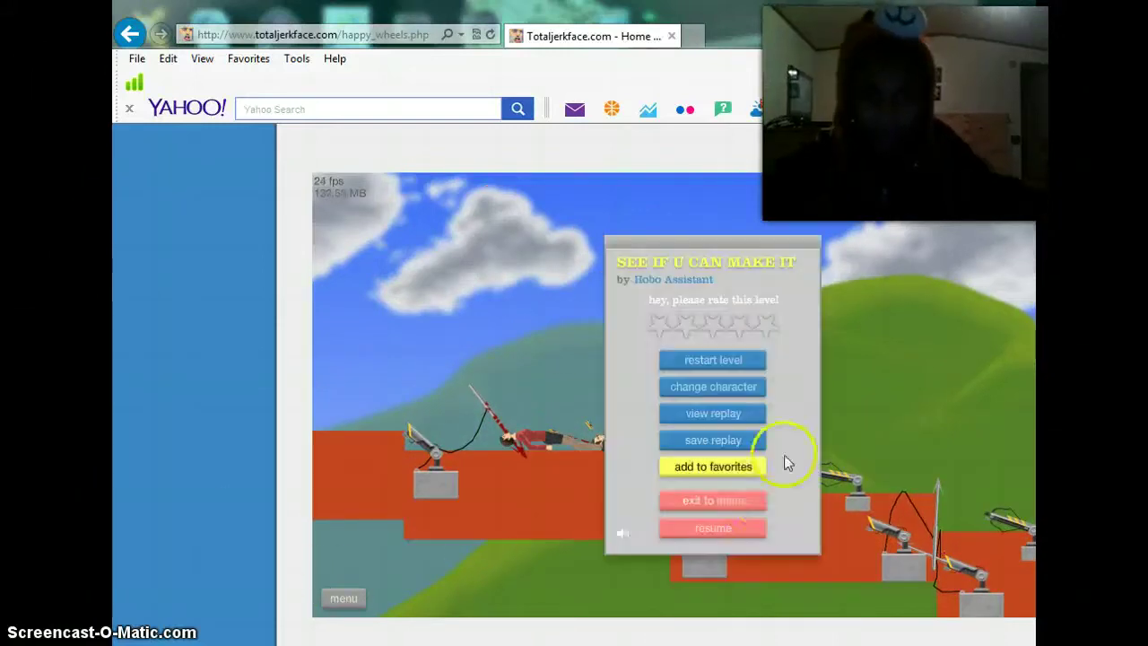
left_click(732, 507)
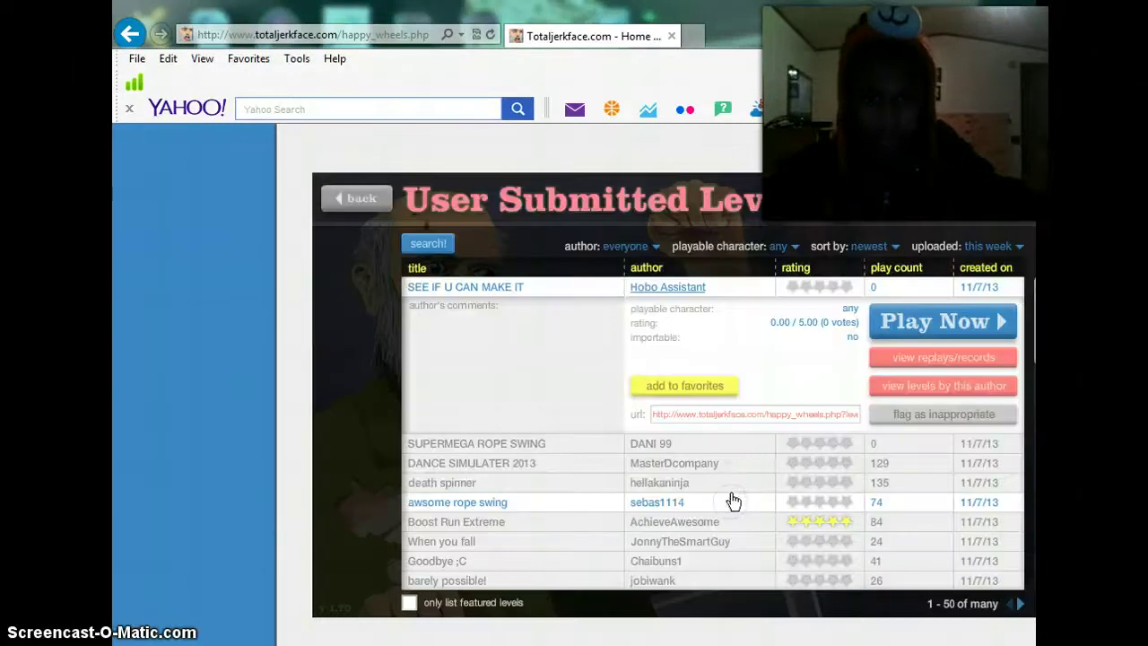
- Play DANCE SIMULATER 2013, then pause it to show the level options
left_click(573, 461)
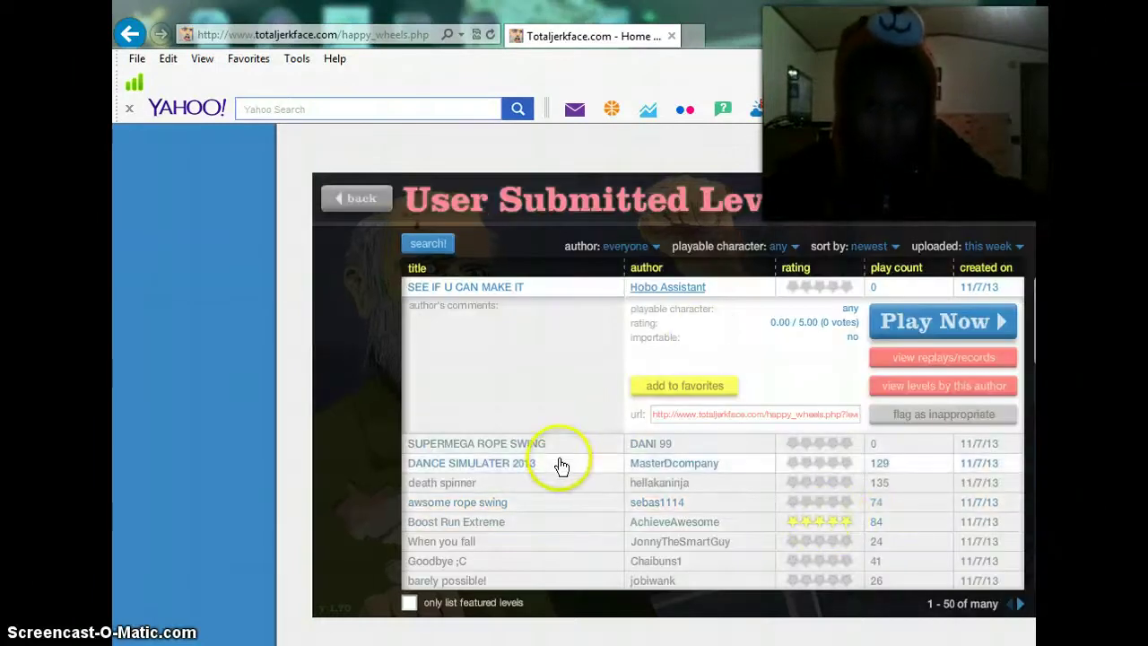
left_click(915, 370)
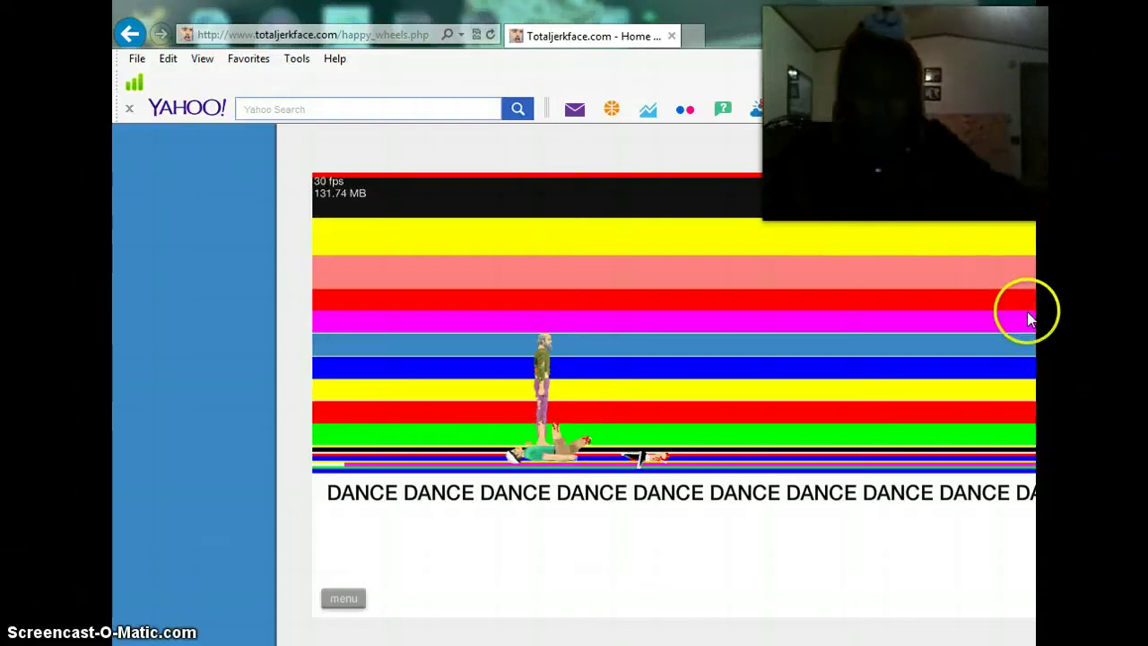
left_click(346, 599)
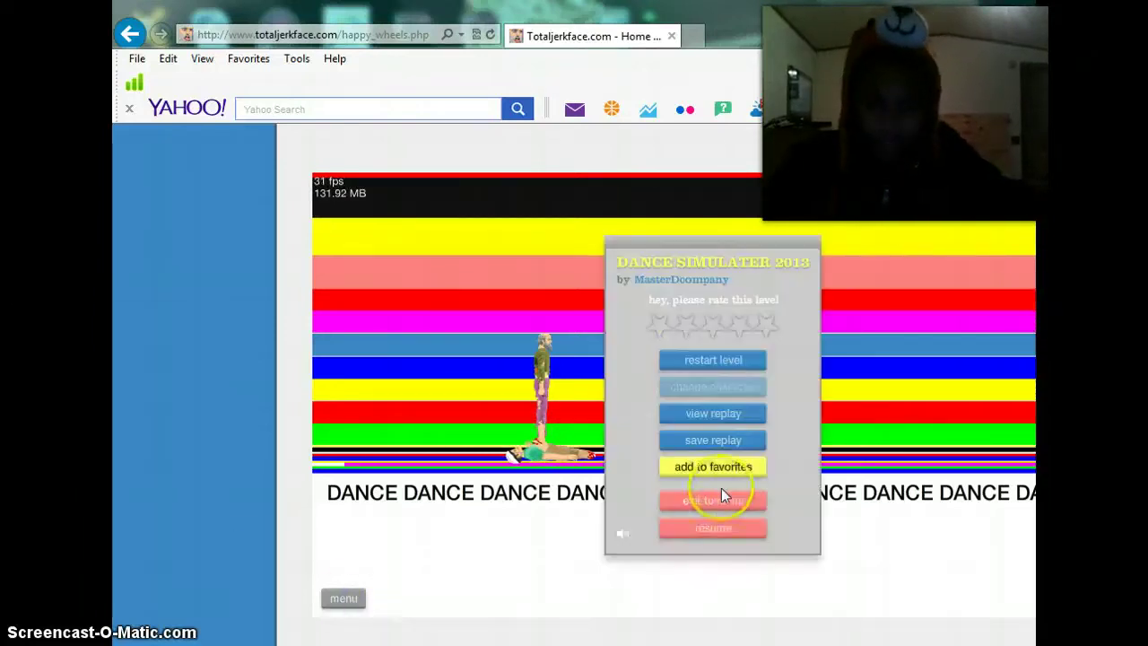
- Exit to the list, play Boost Run Extreme with a chosen character, then restart it
left_click(747, 507)
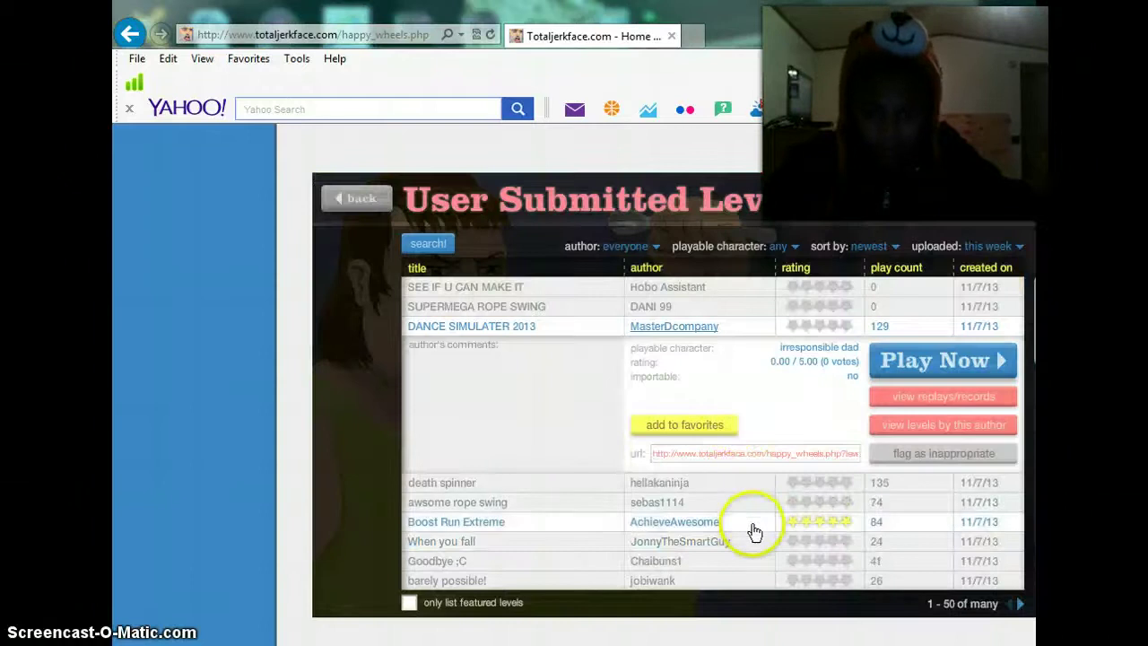
left_click(754, 529)
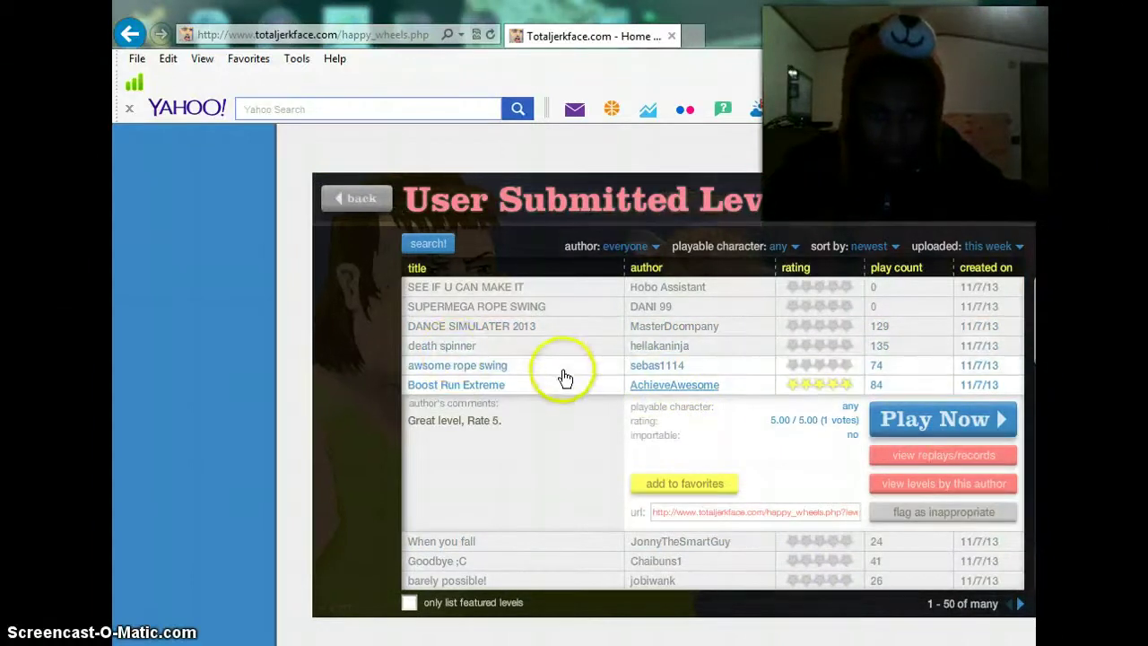
left_click(883, 428)
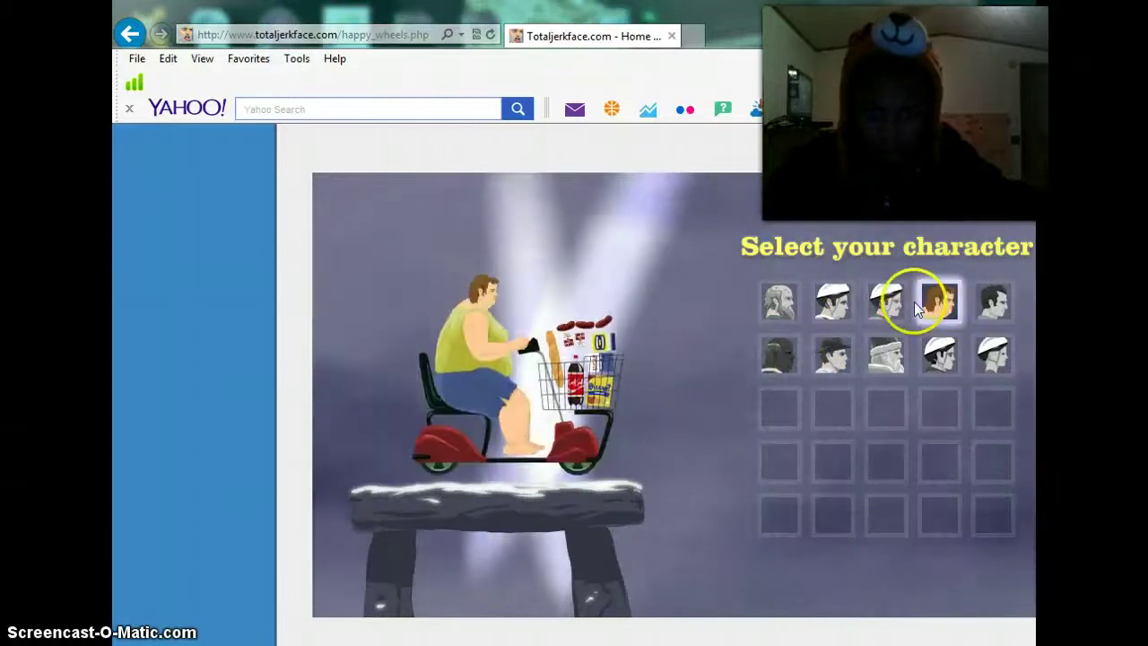
left_click(886, 301)
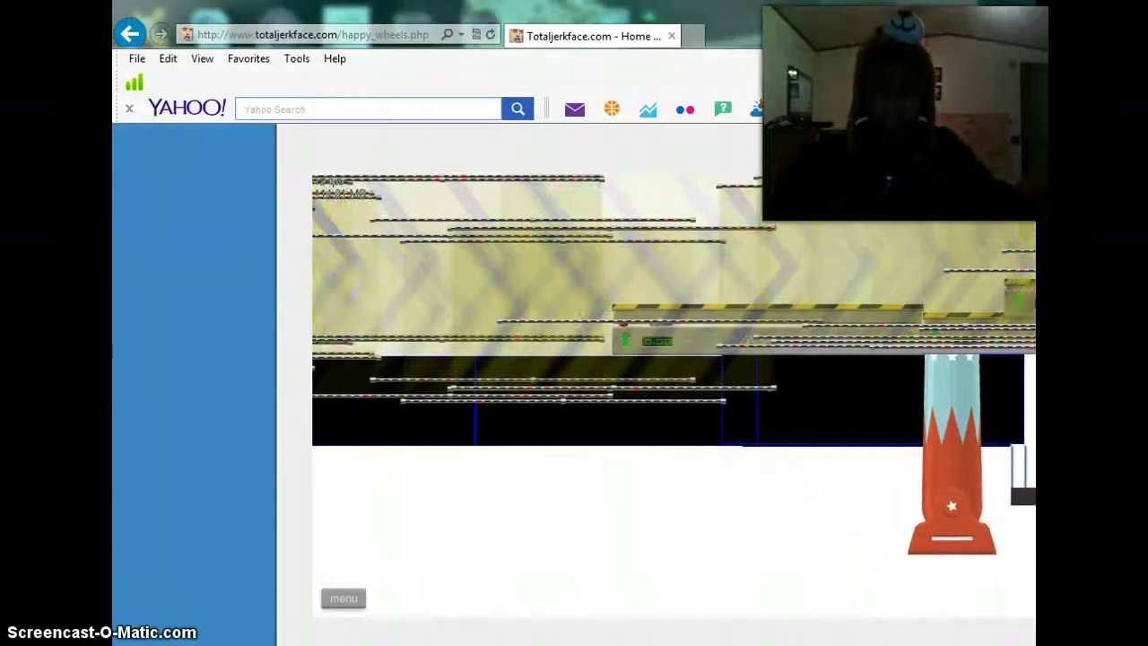
left_click(343, 598)
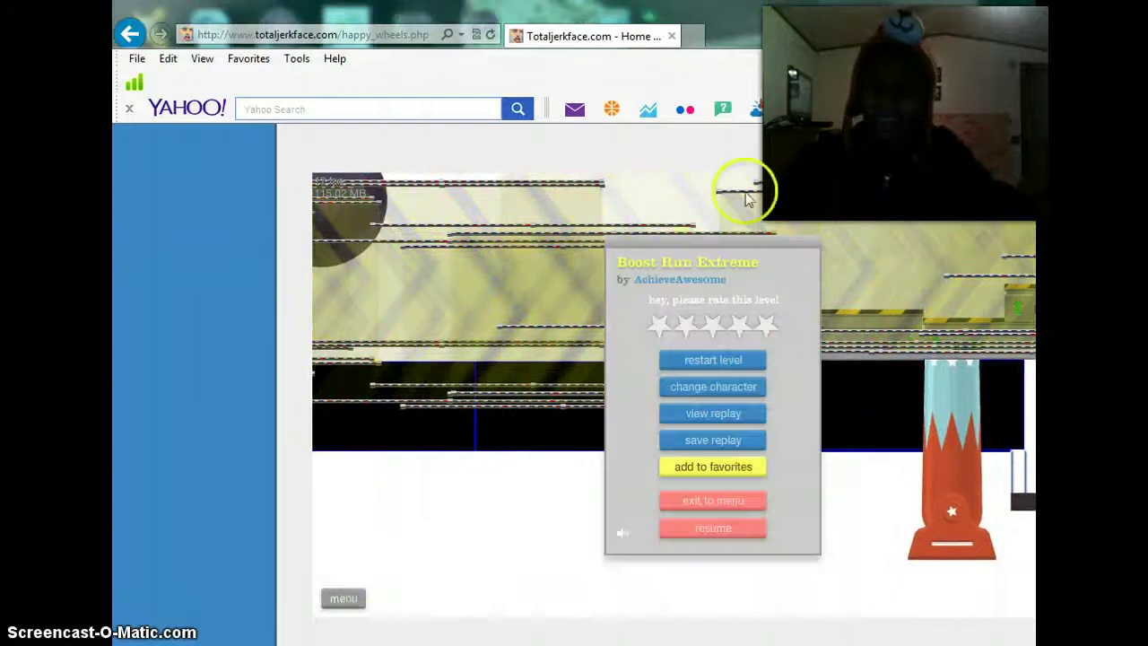
left_click(698, 359)
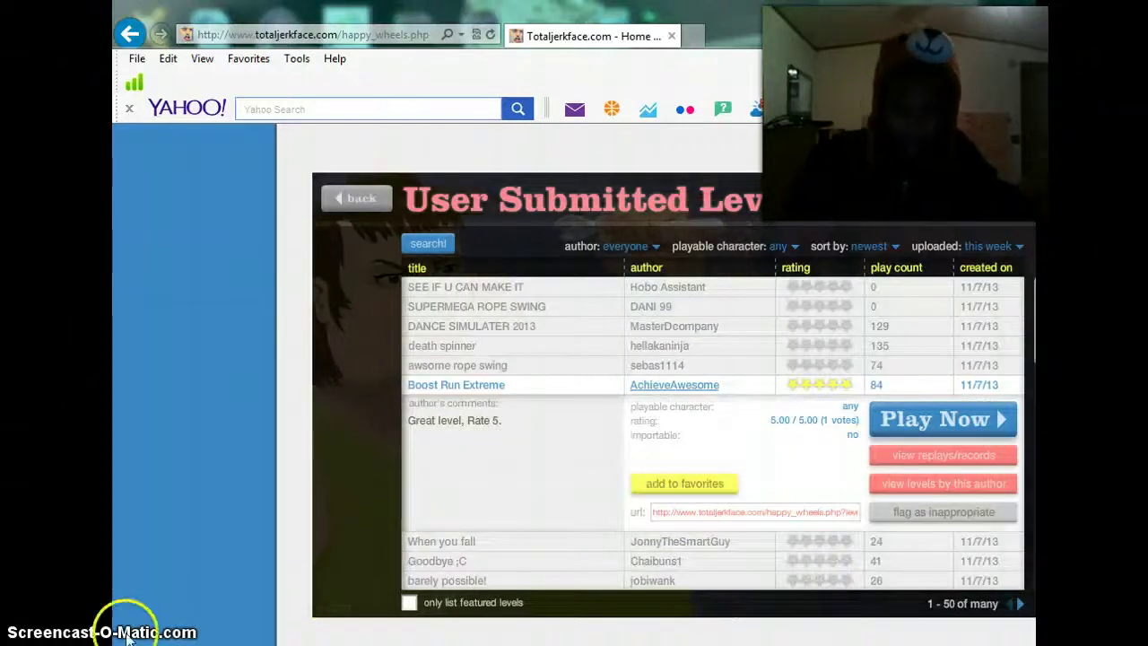
scroll(502, 540, "down", 1)
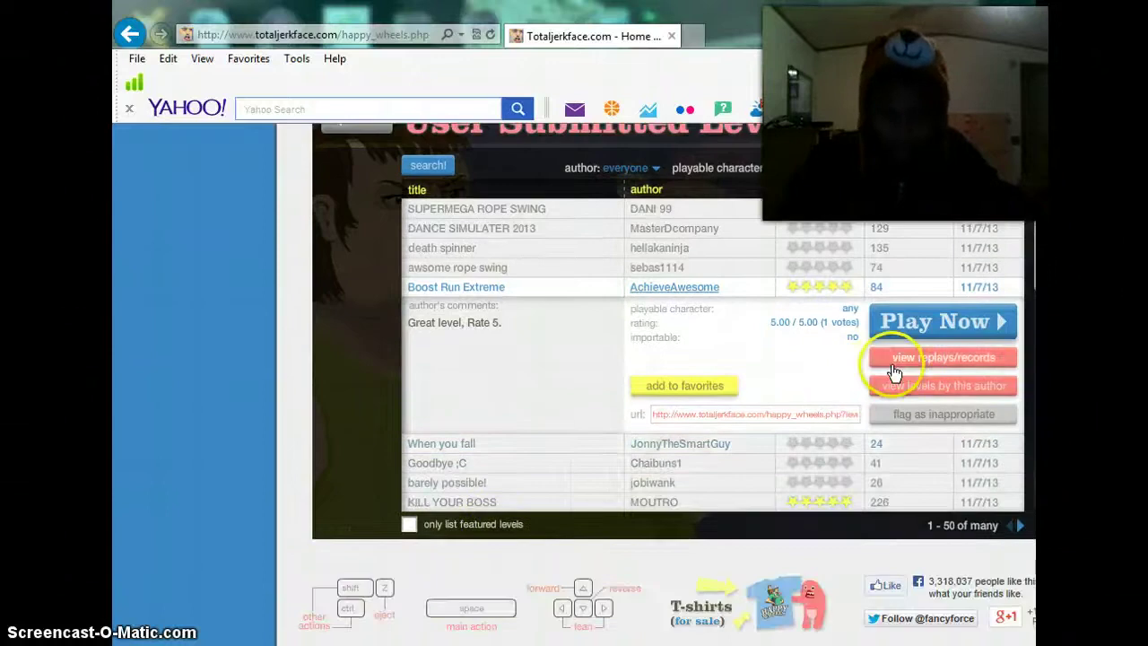
scroll(894, 370, "up", 1)
scroll(723, 441, "down", 2)
scroll(723, 441, "down", 2)
scroll(723, 441, "down", 1)
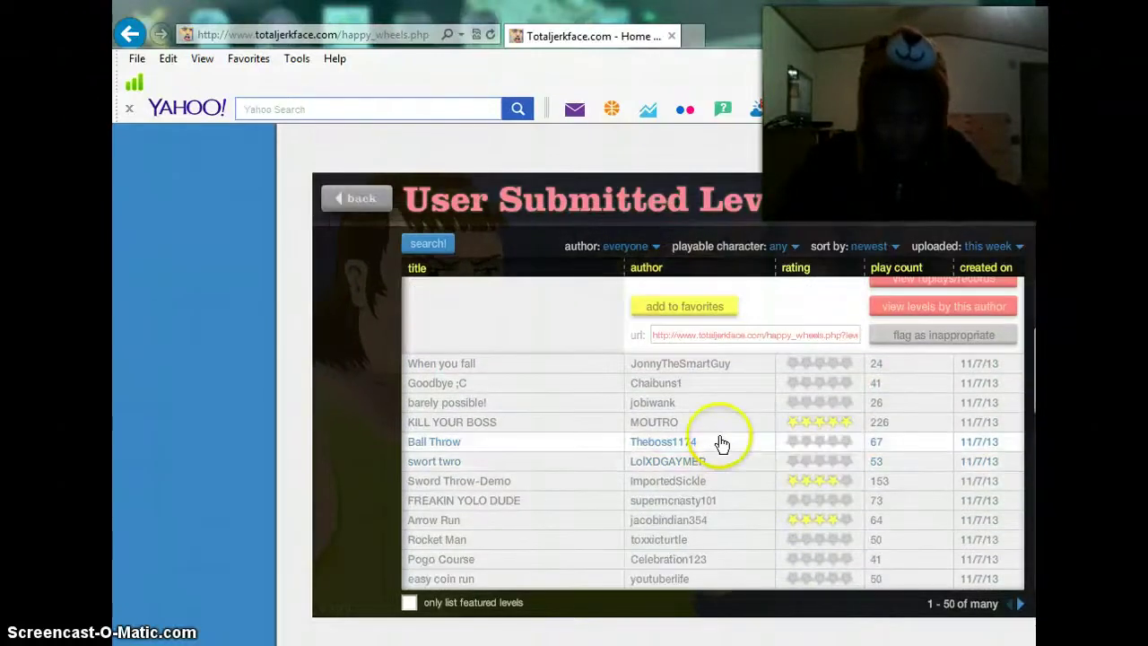
- Drive through KILL YOUR BOSS for a 6.63-second win, then return to the list
left_click(713, 428)
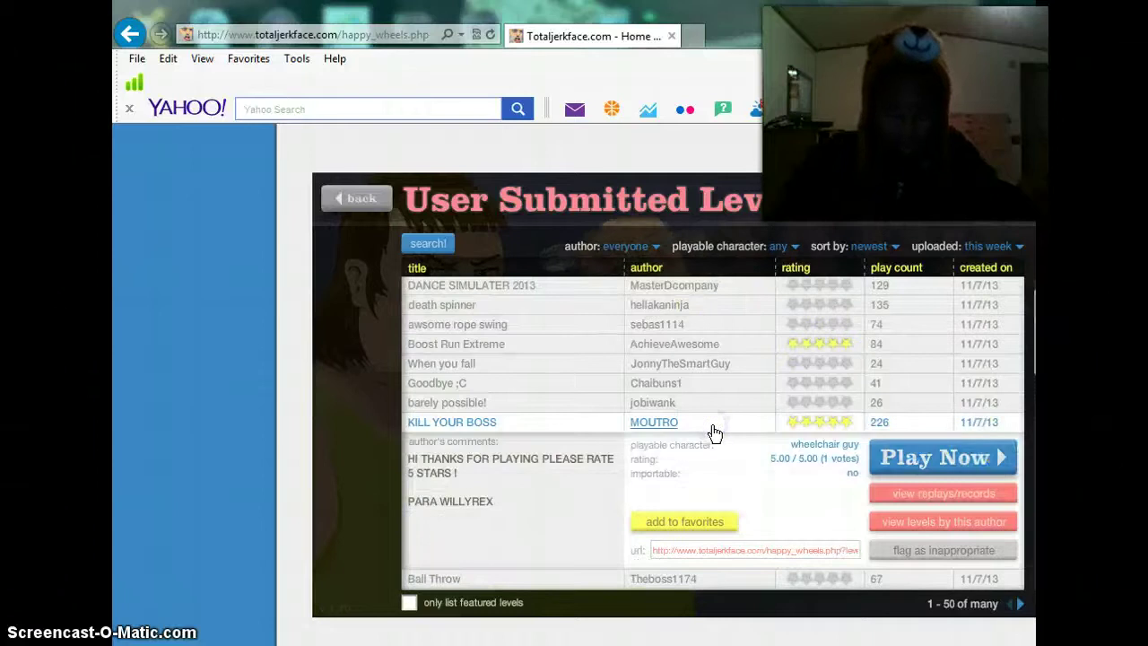
left_click(985, 460)
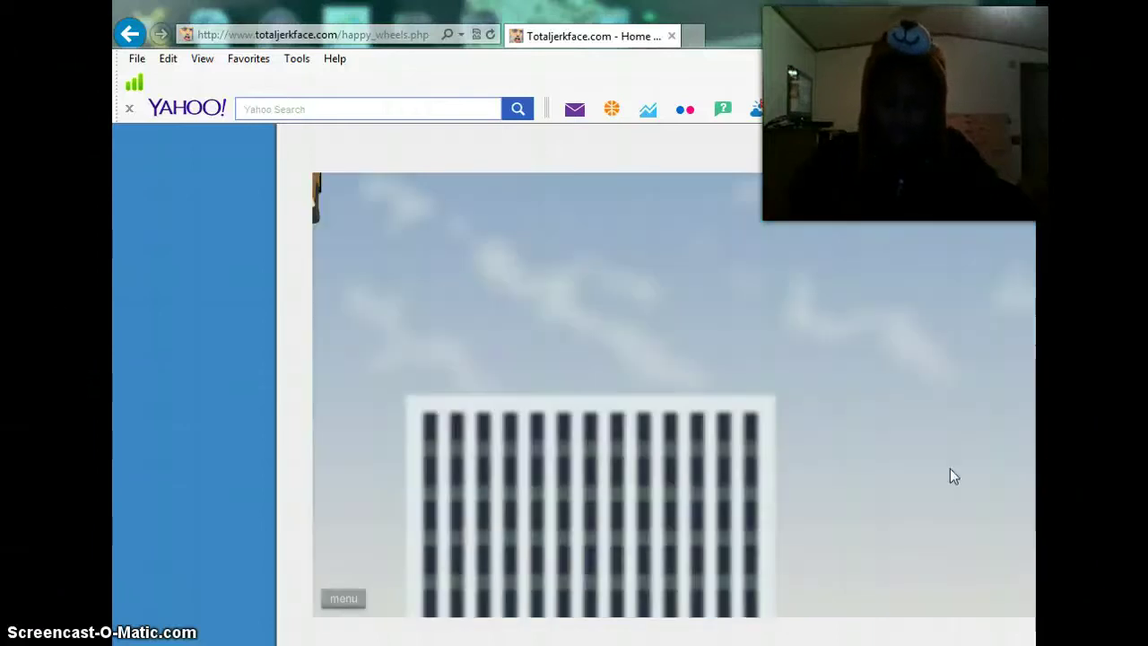
key("Up")
key("Up")
key("Up")
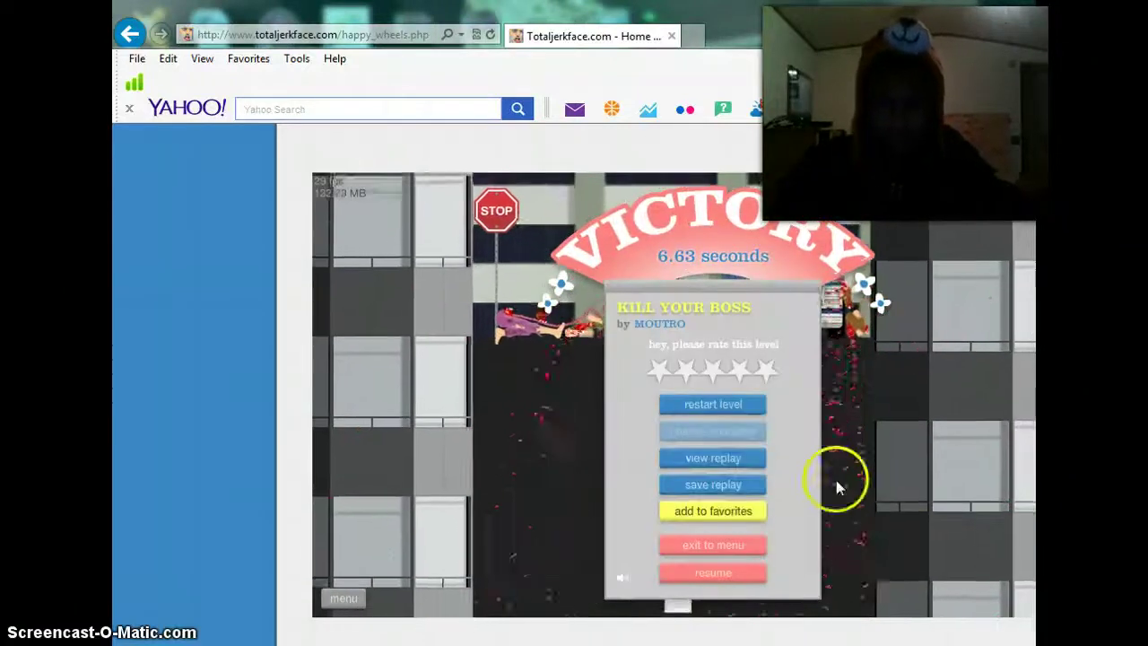
left_click(704, 437)
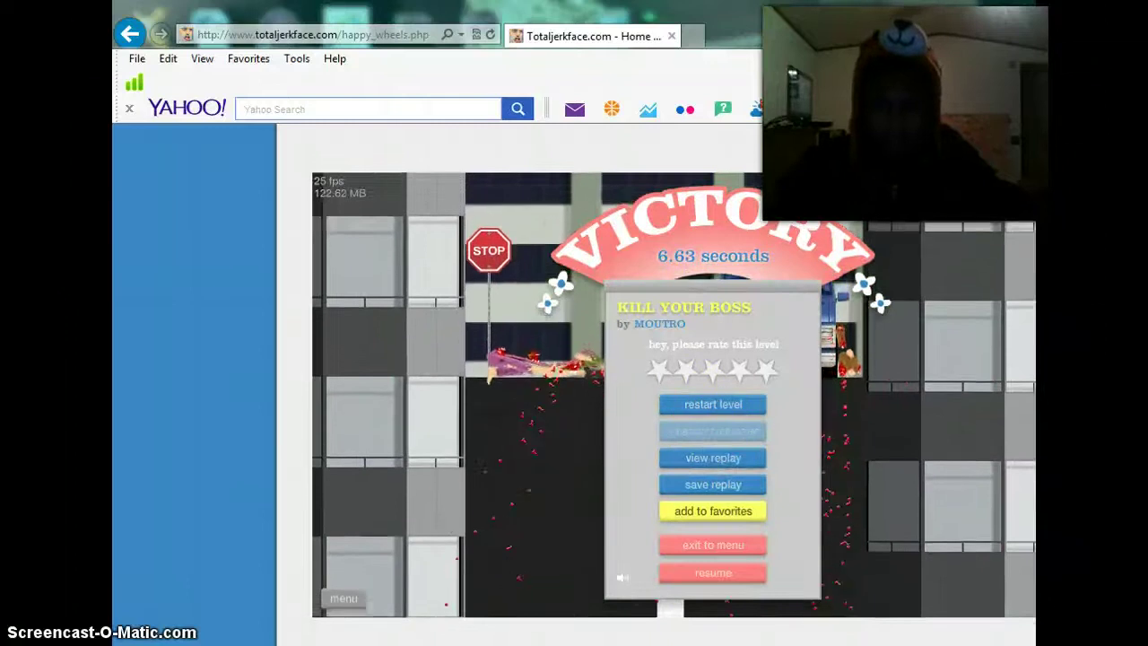
left_click(713, 545)
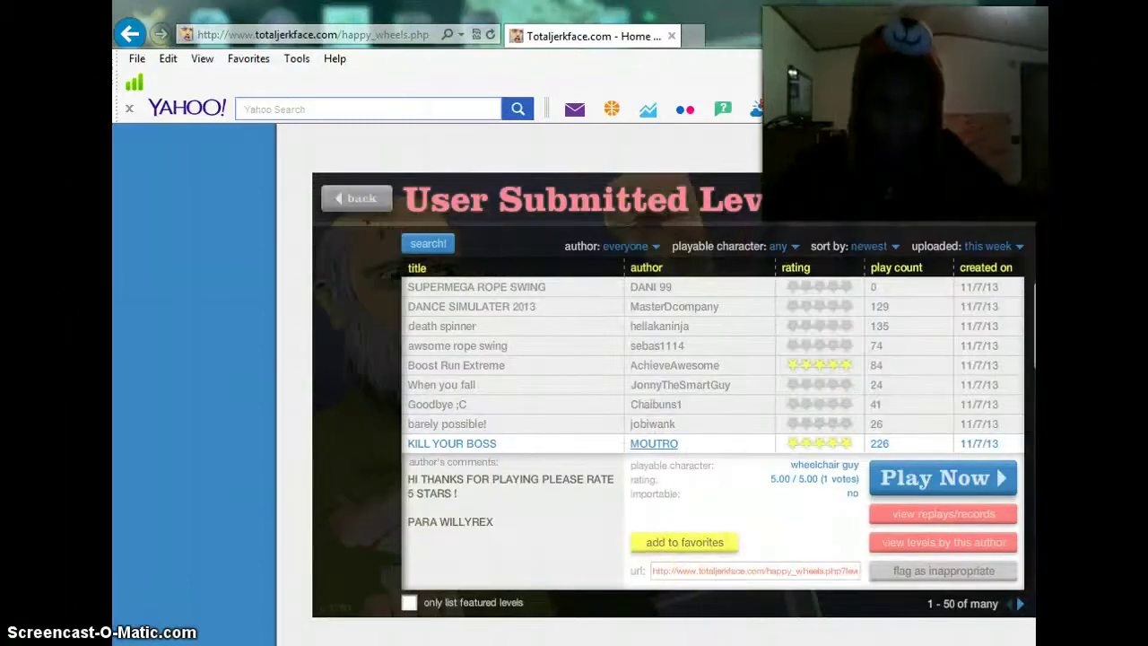
scroll(736, 414, "down", 3)
scroll(736, 415, "down", 3)
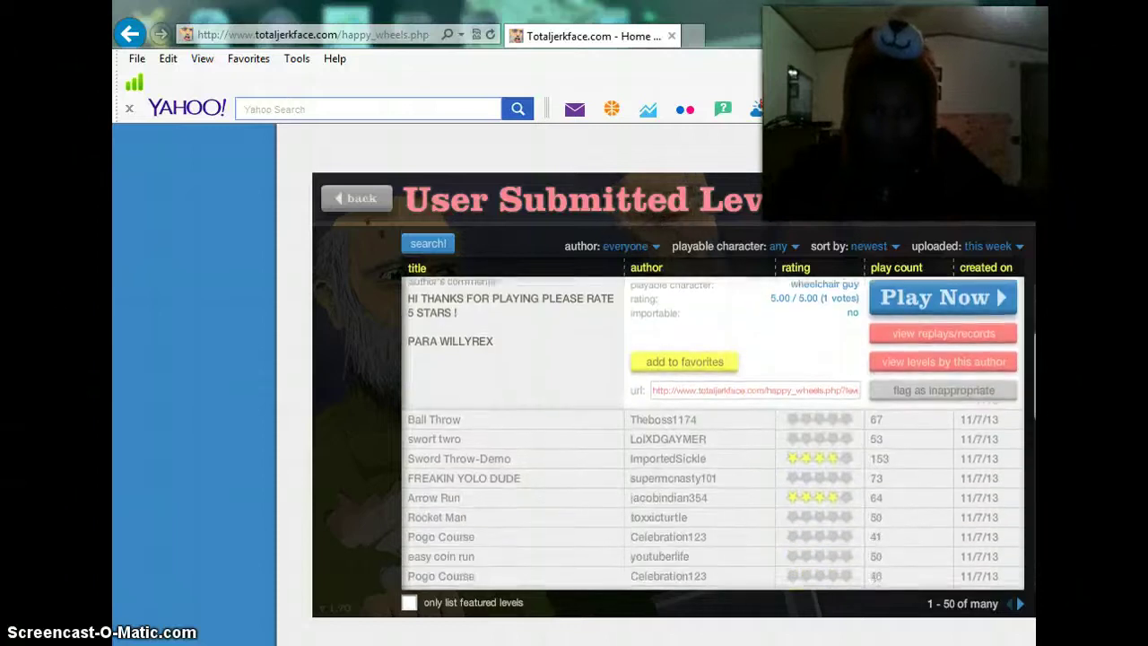
scroll(735, 414, "down", 3)
- Expand Sword Throw-Demo and Arrow Run, then start Arrow Run with the moped couple
left_click(736, 414)
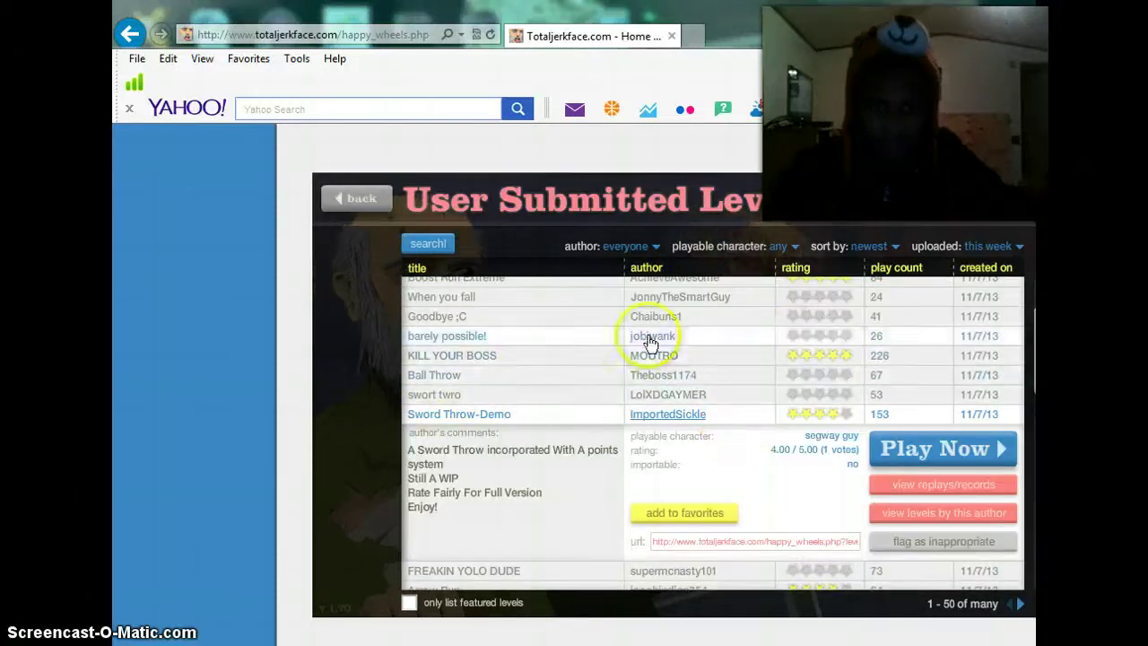
scroll(1031, 367, "down", 3)
scroll(1032, 368, "down", 3)
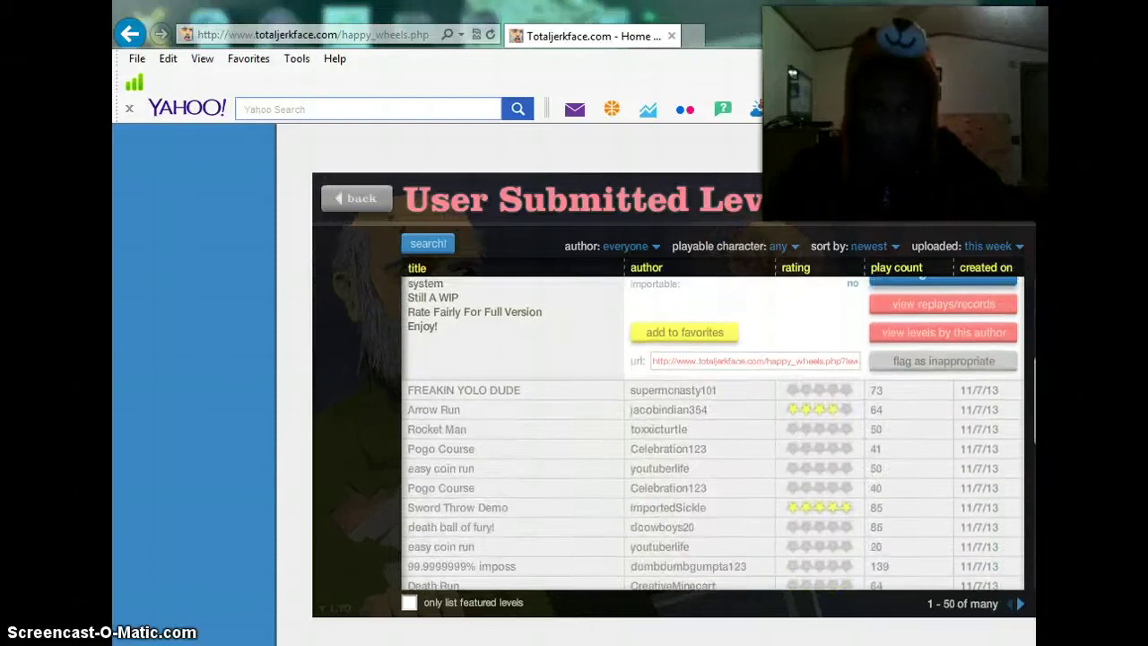
scroll(700, 396, "down", 1)
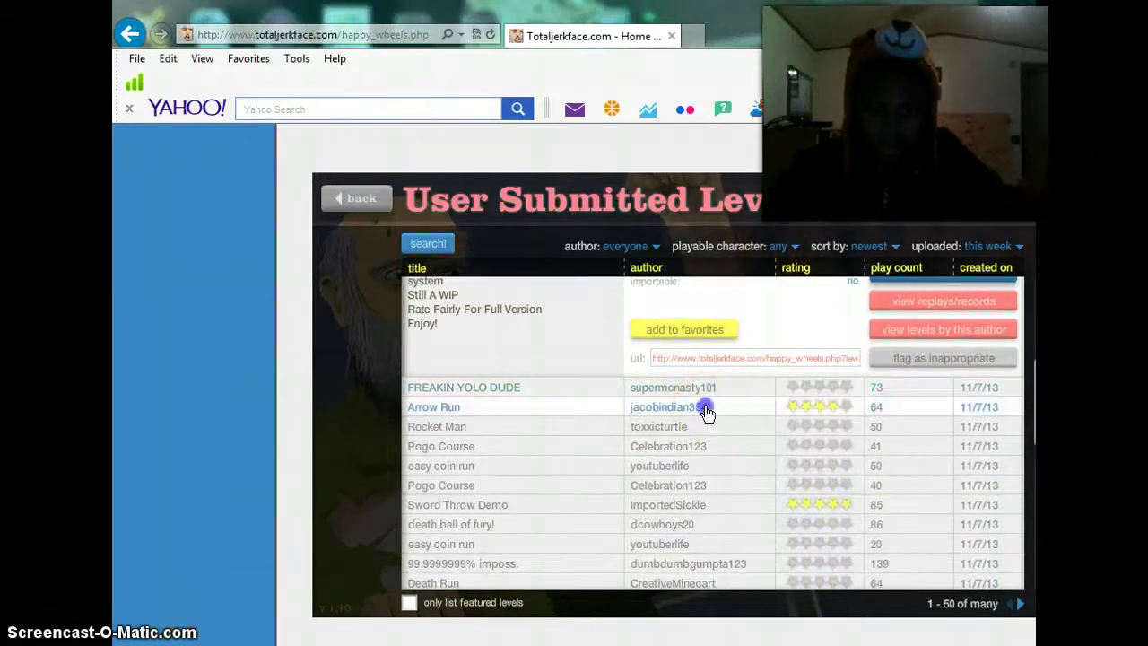
left_click(707, 412)
left_click(942, 441)
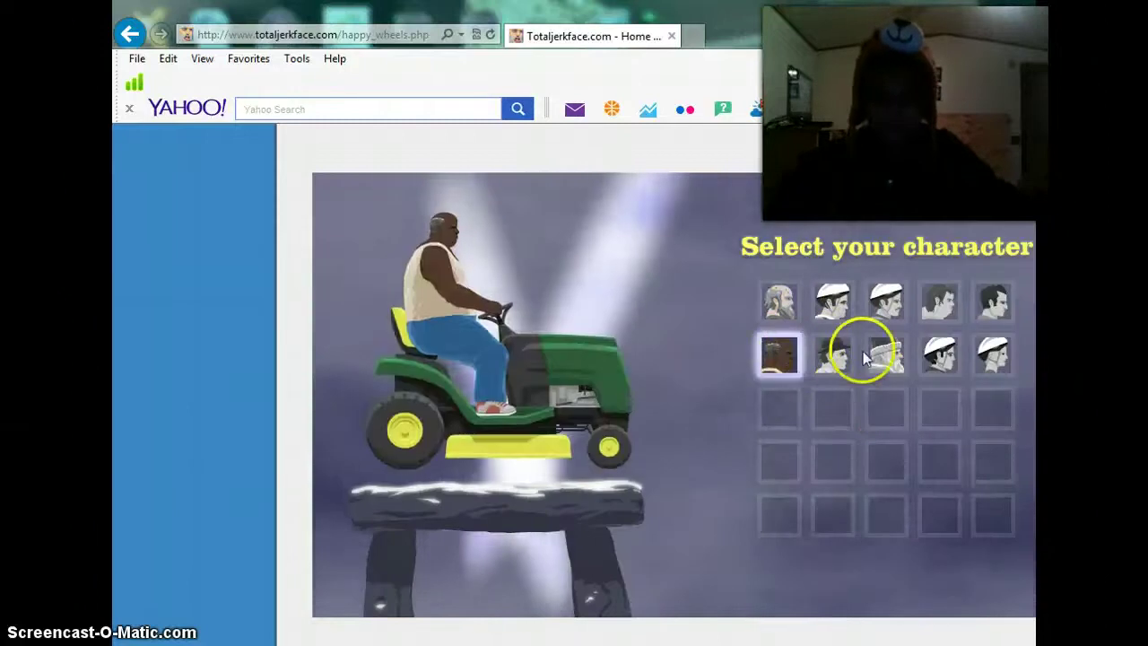
left_click(994, 303)
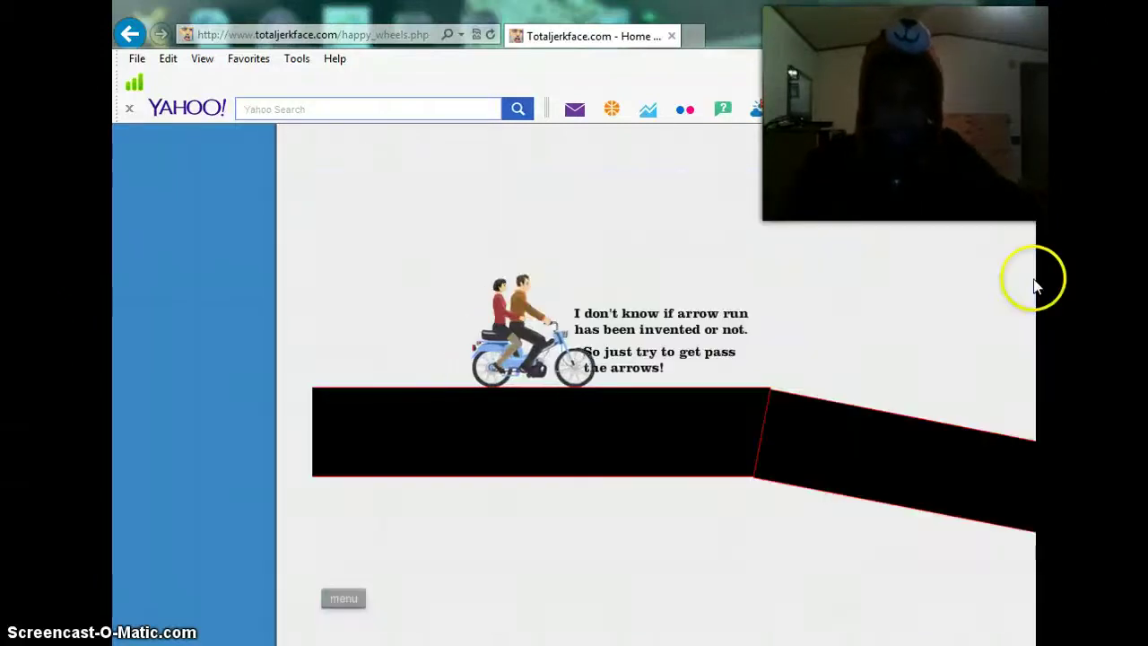
- Ride the moped past the arrow guns and signs, then off the ledge toward the finish
key("Up")
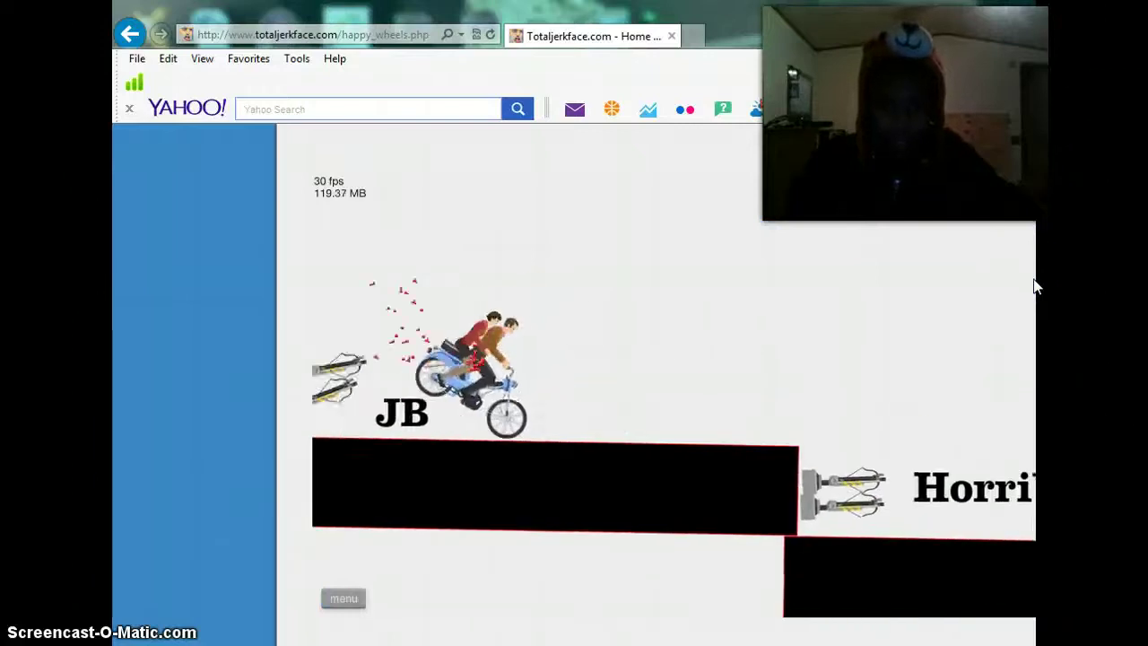
key("Up")
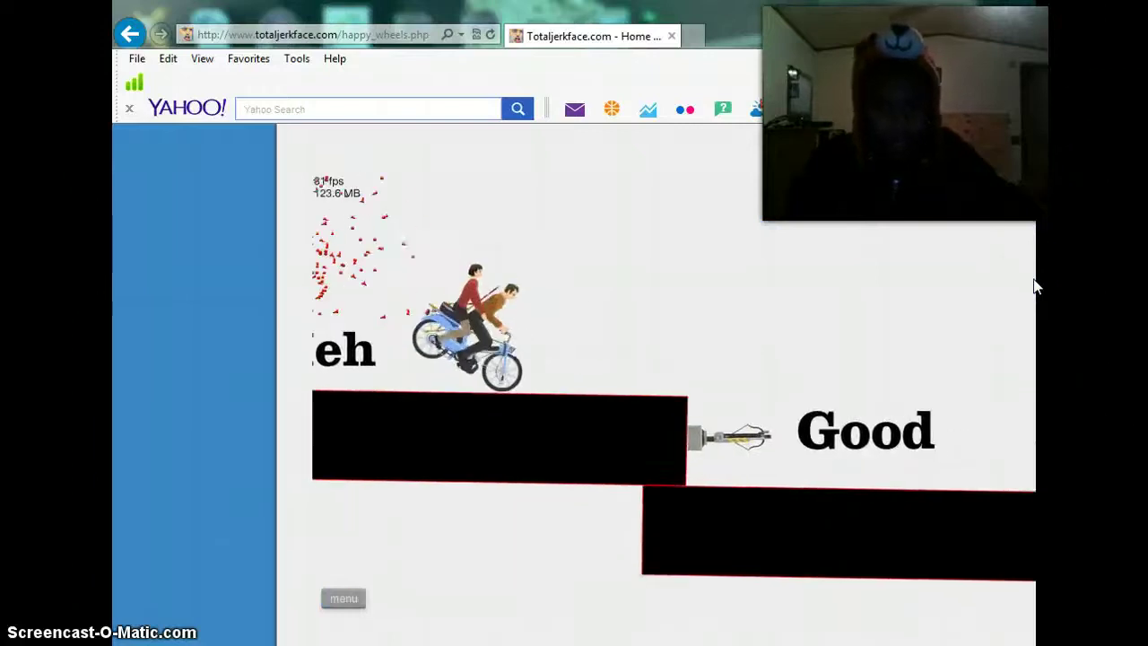
key("Up")
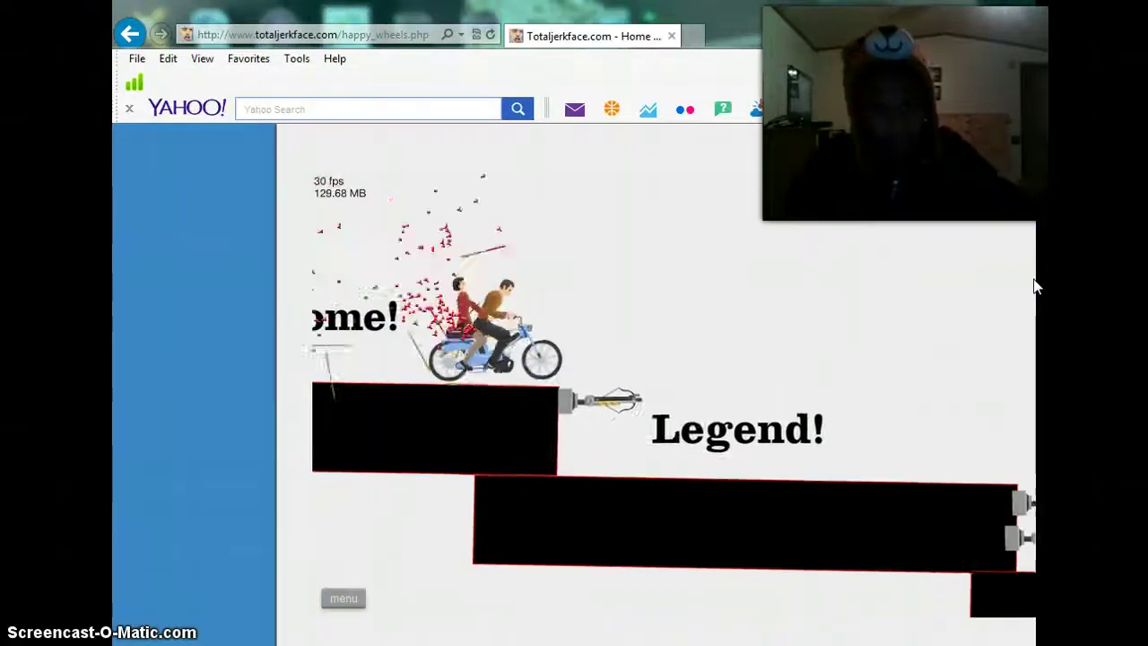
key("Up")
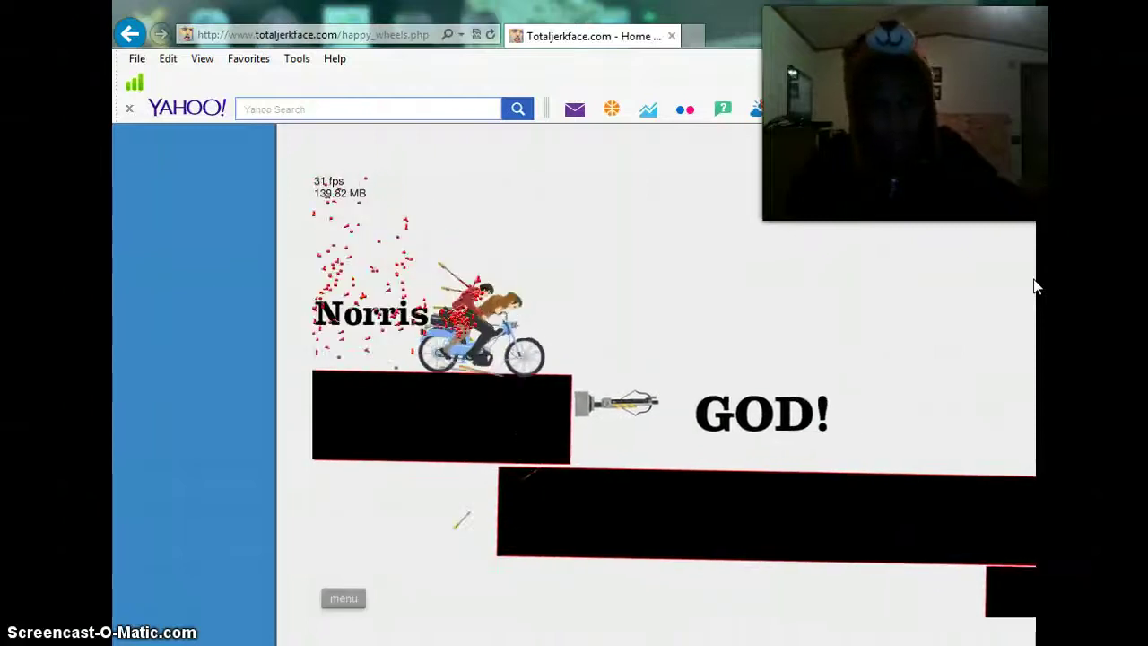
key("Up")
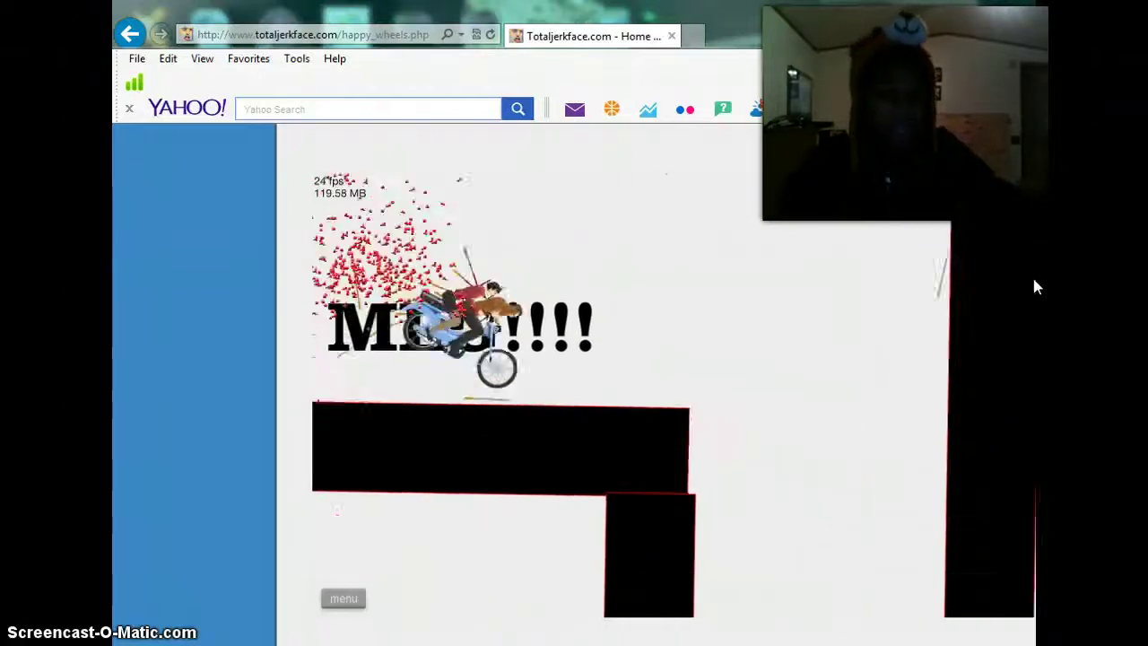
key("Up")
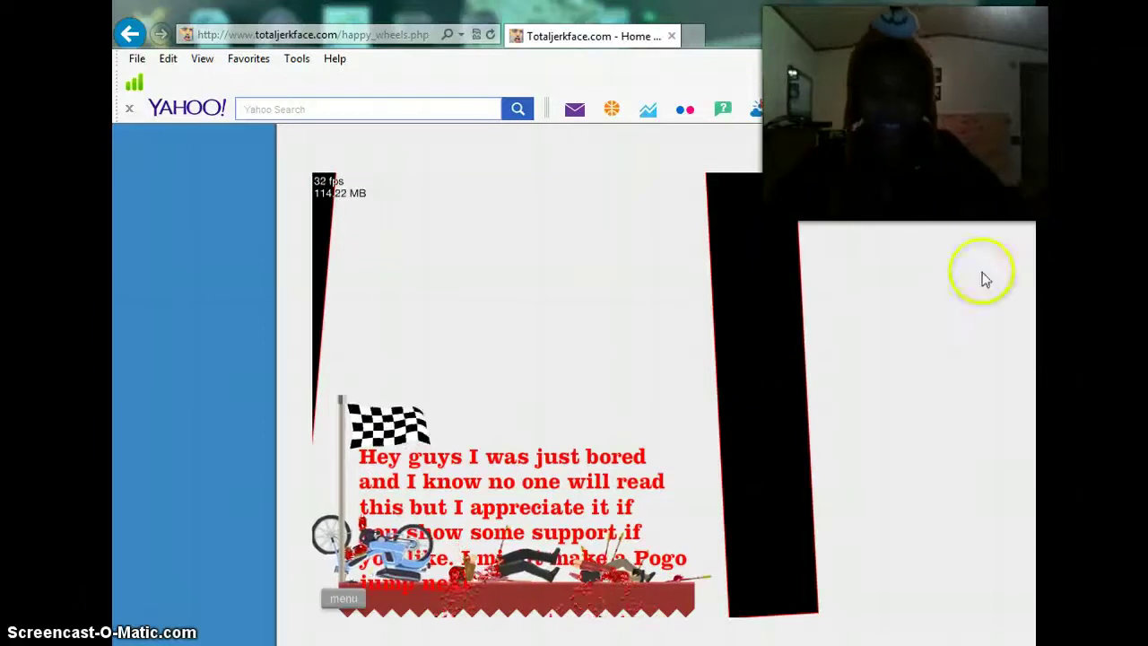
- Restart Arrow Run and ride through to finish in 13.86 seconds
left_click(344, 599)
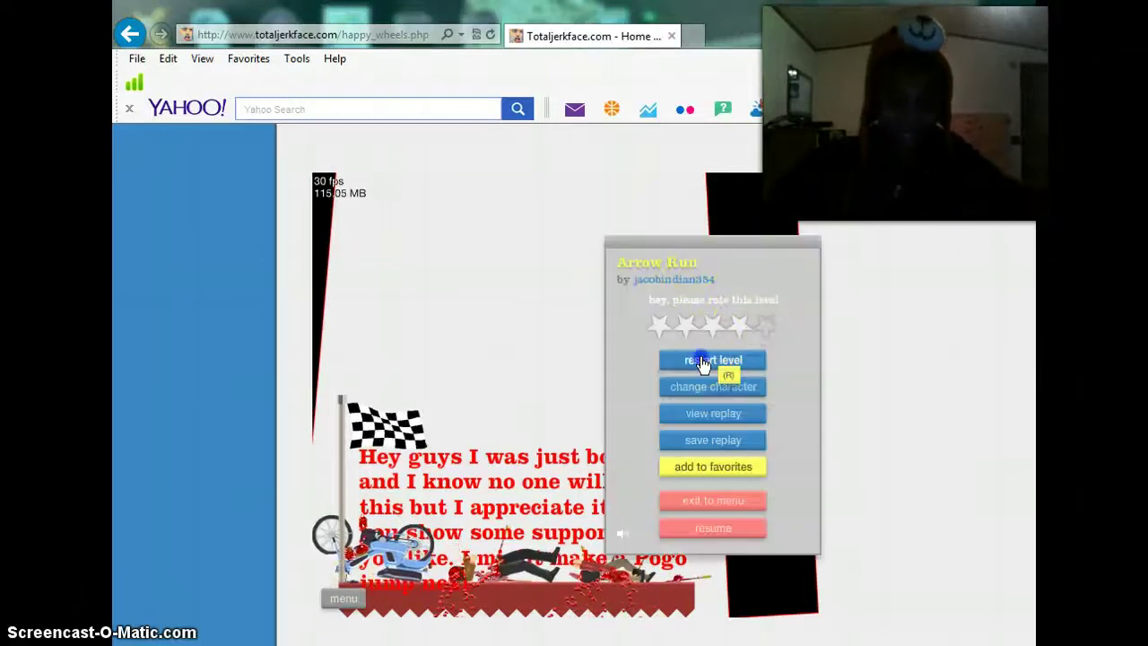
left_click(722, 359)
key("Up")
key("Up")
key("Up")
key("Up")
key("Up")
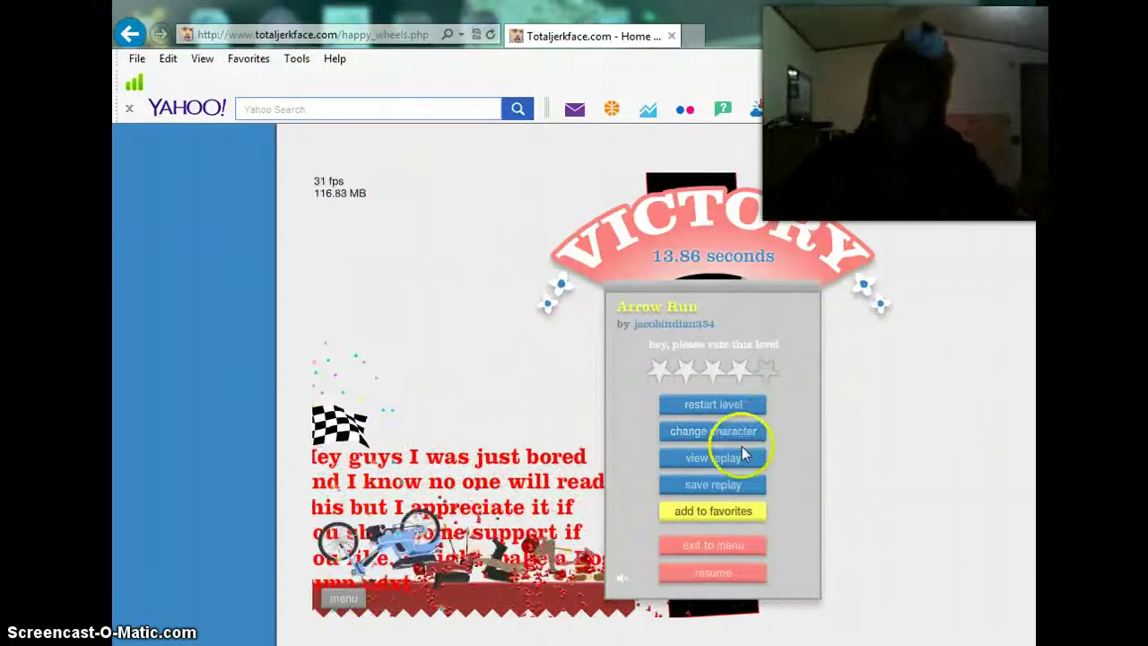
- Try to favourite Arrow Run and rate it five stars, dismissing both login prompts
left_click(708, 513)
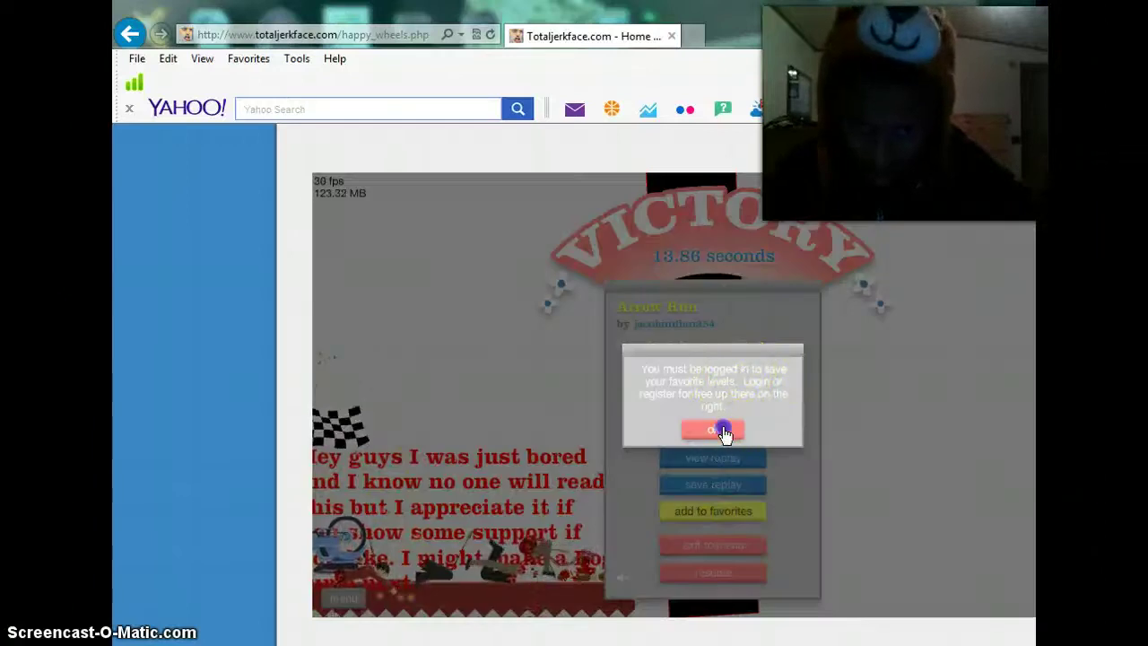
left_click(718, 428)
left_click(757, 370)
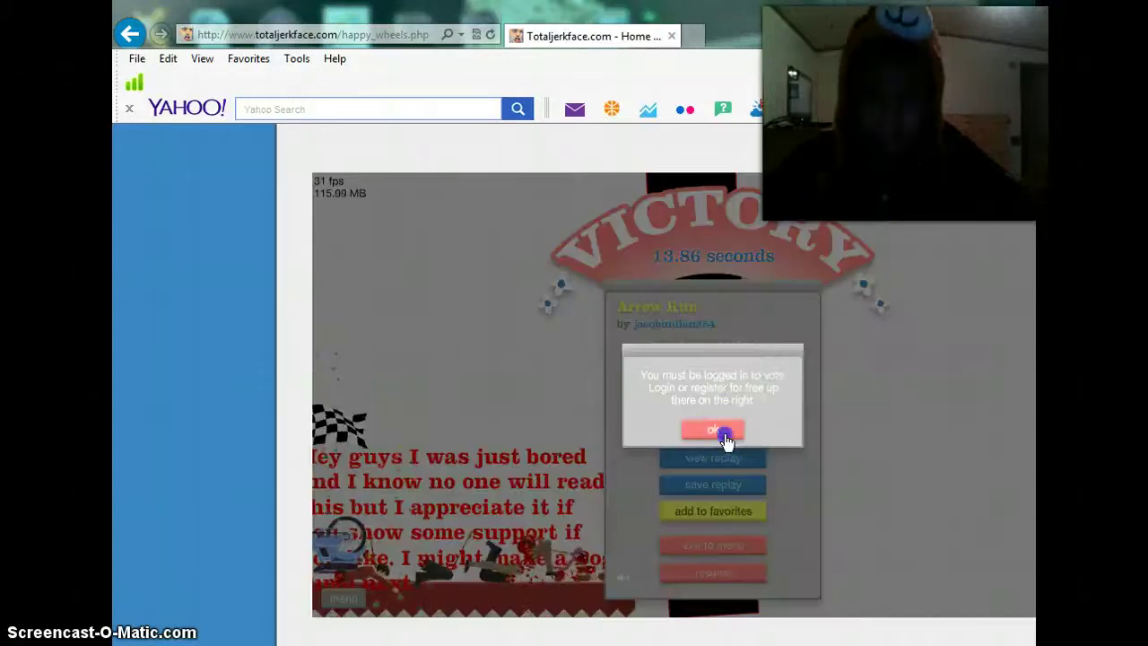
left_click(718, 430)
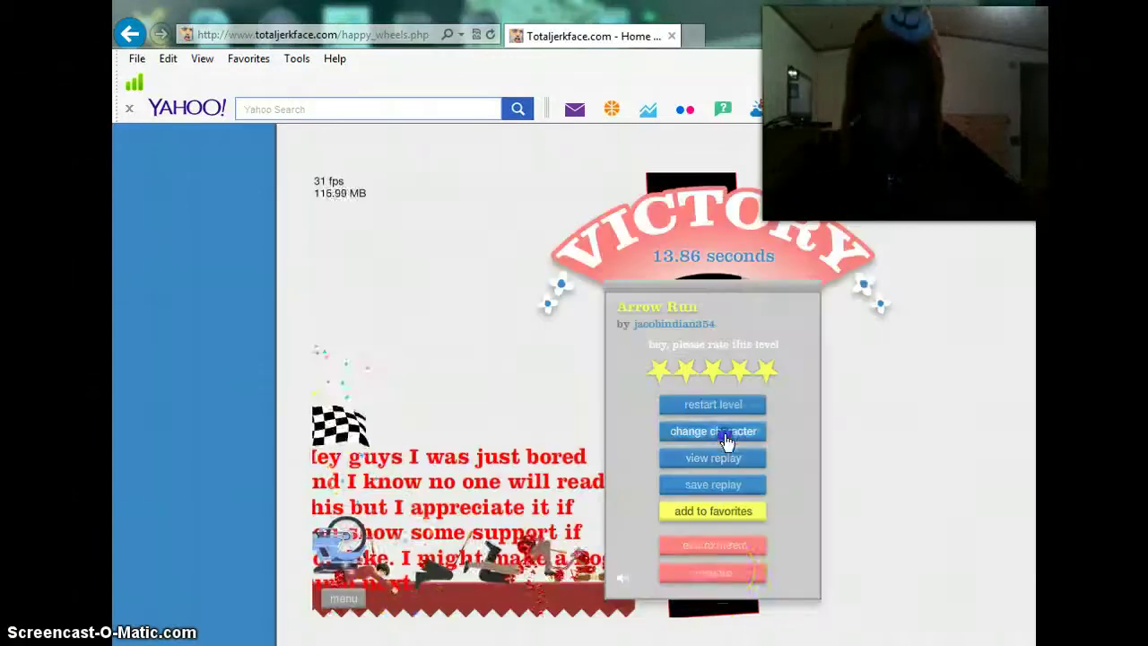
- Leave Arrow Run and start the Rocket Man level from the list
left_click(727, 549)
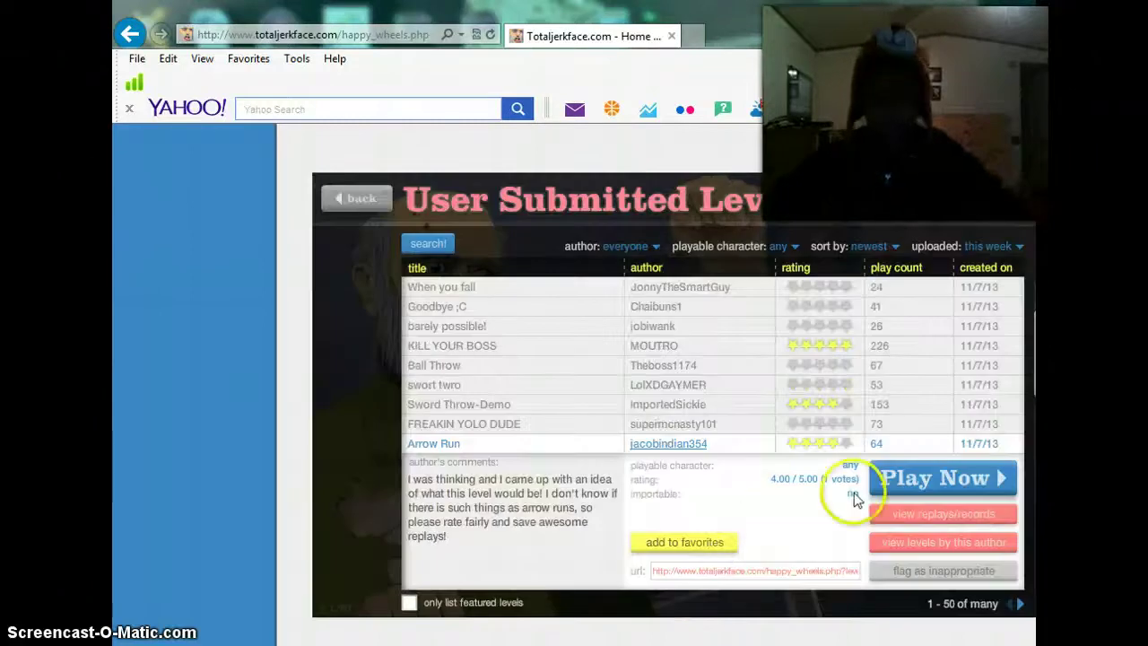
scroll(857, 498, "down", 1)
scroll(908, 399, "up", 1)
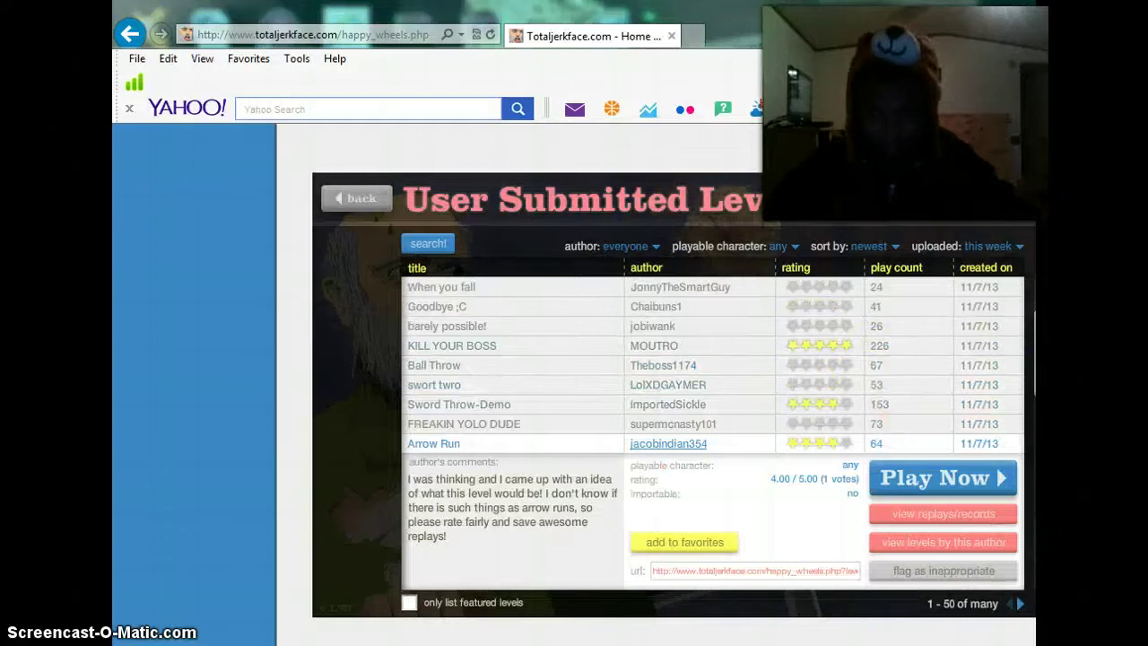
scroll(764, 415, "down", 2)
scroll(764, 414, "down", 2)
scroll(765, 414, "down", 1)
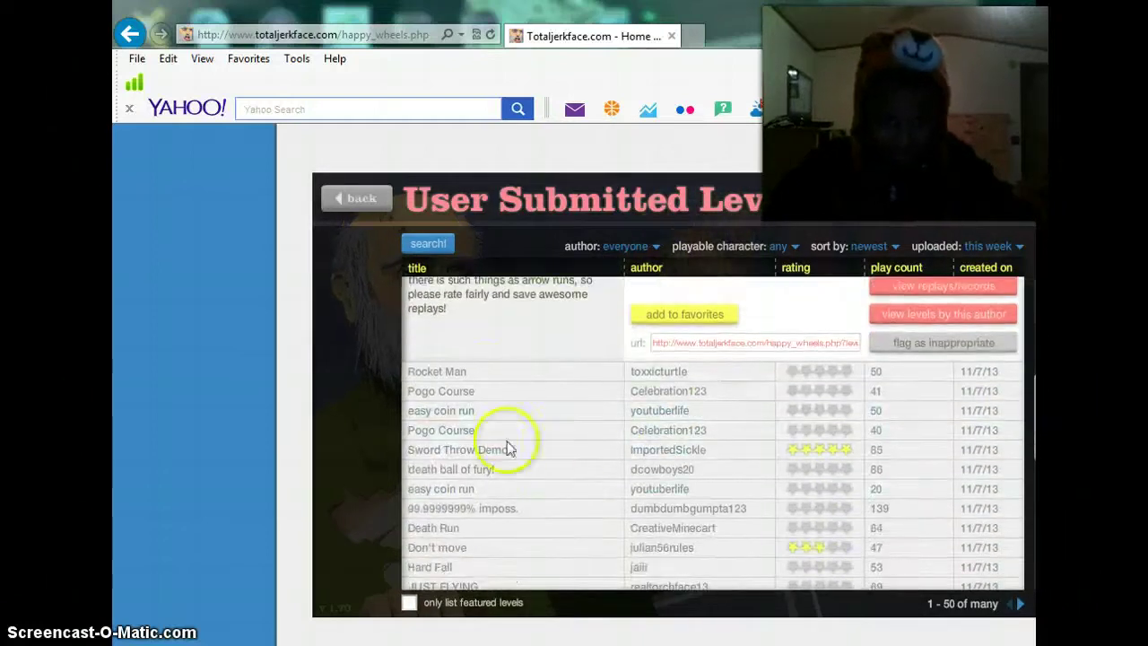
left_click(610, 371)
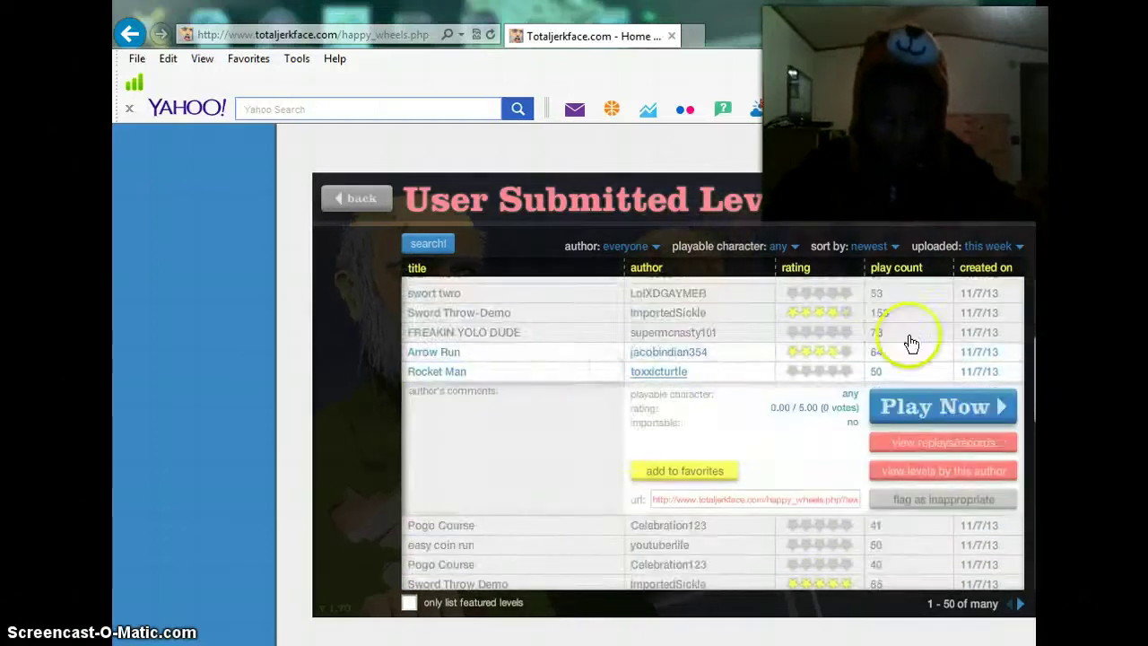
left_click(900, 410)
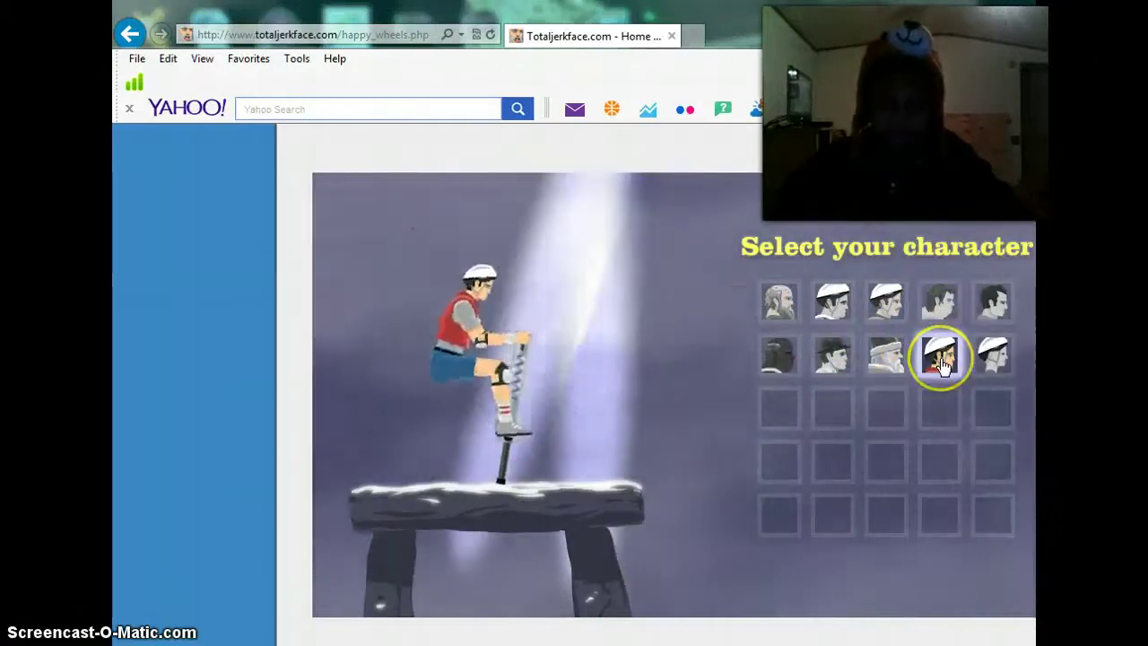
- Pick the pogo-stick rider and launch the rocket with Space
left_click(835, 310)
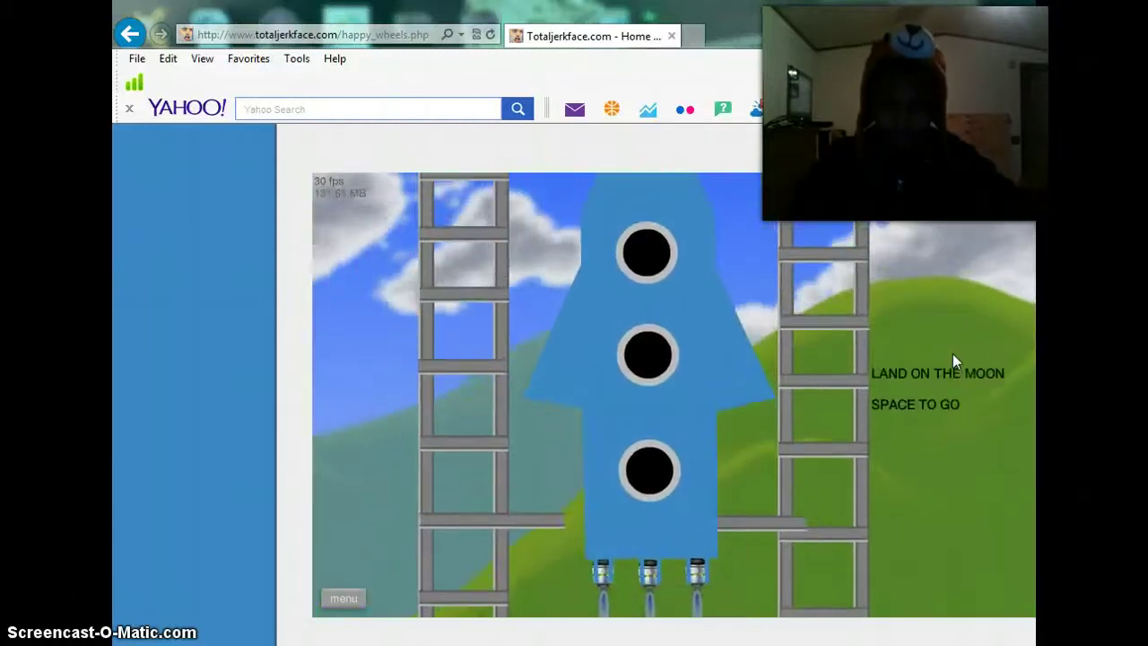
key("space")
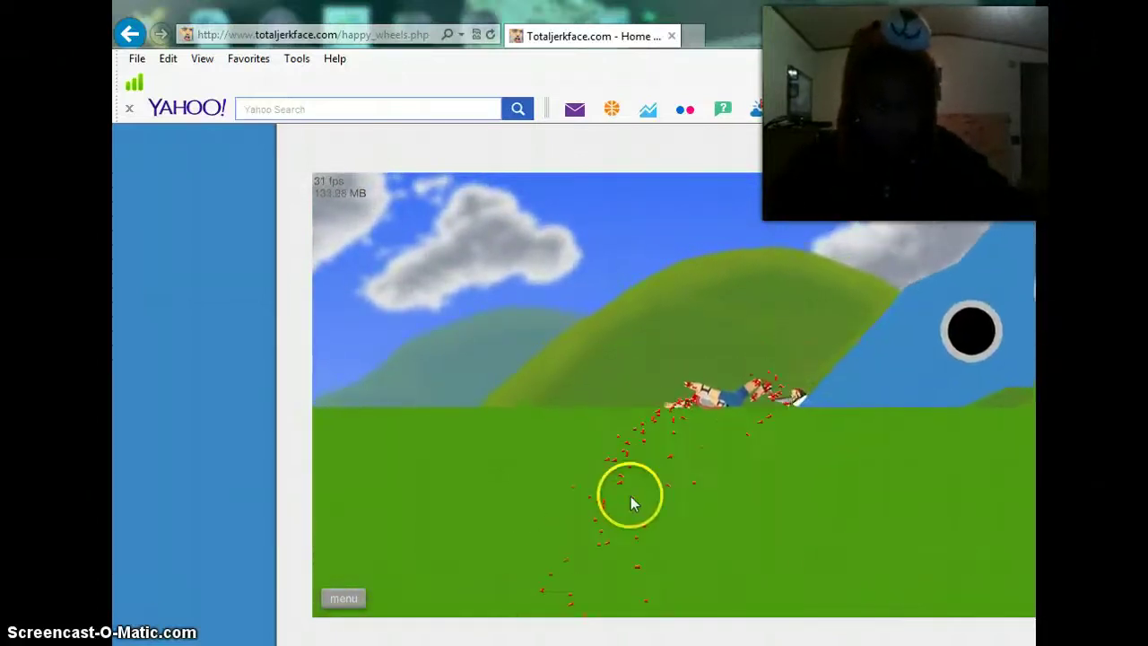
- Exit Rocket Man to the list and start the 99.9999999% imposs. level
left_click(343, 598)
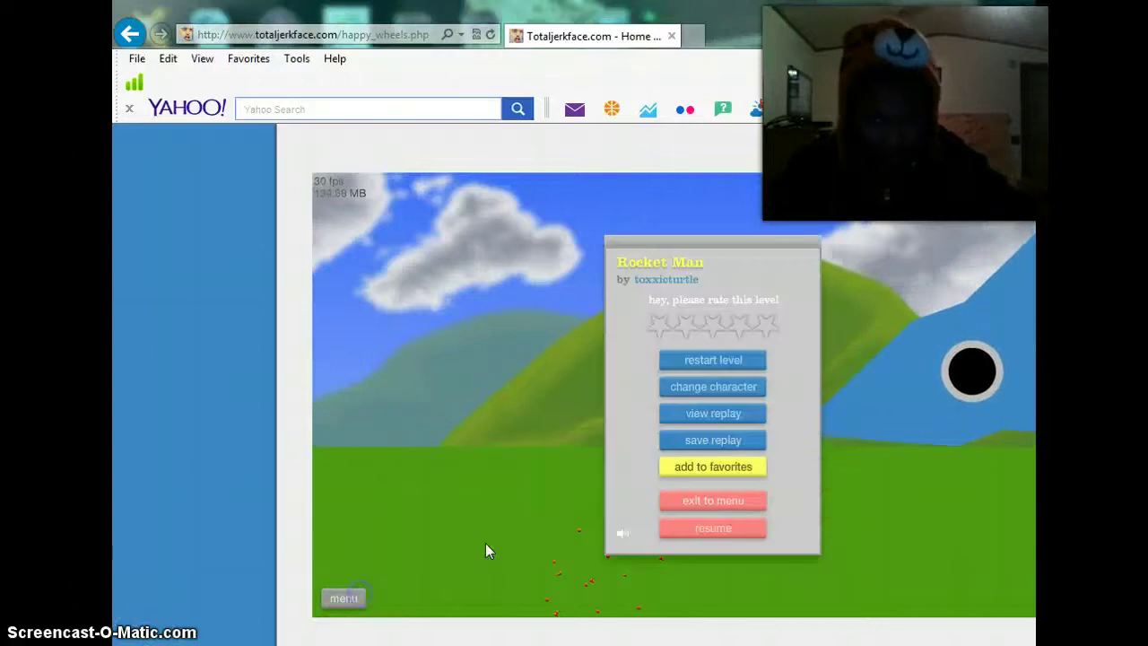
left_click(713, 501)
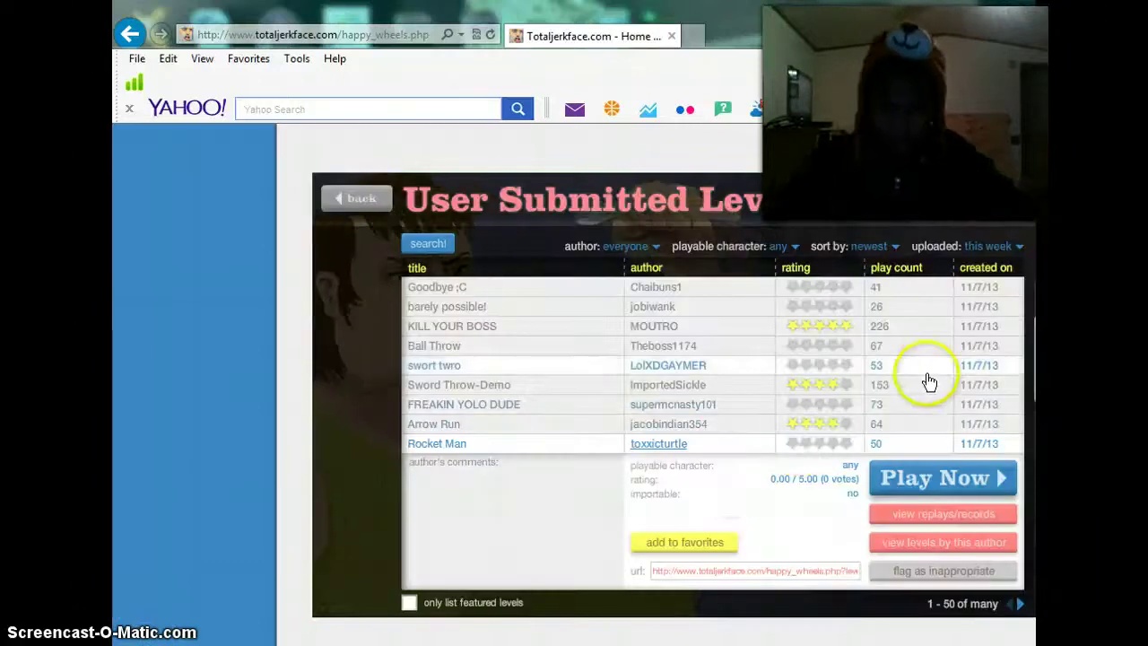
scroll(713, 431, "down", 5)
scroll(713, 430, "down", 3)
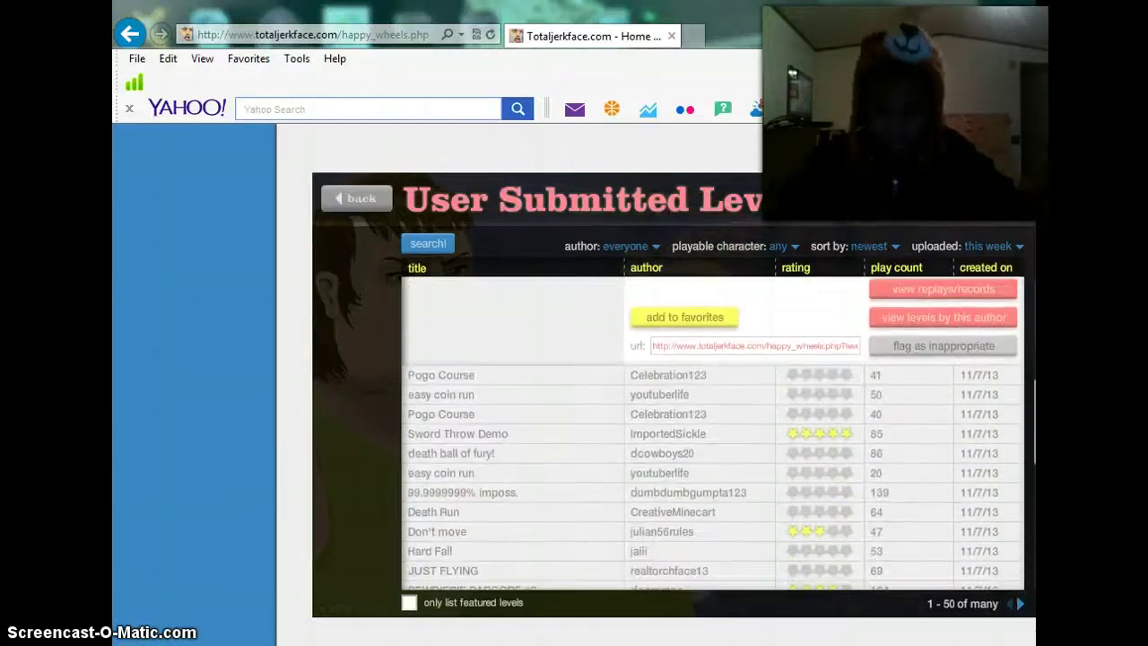
left_click(718, 498)
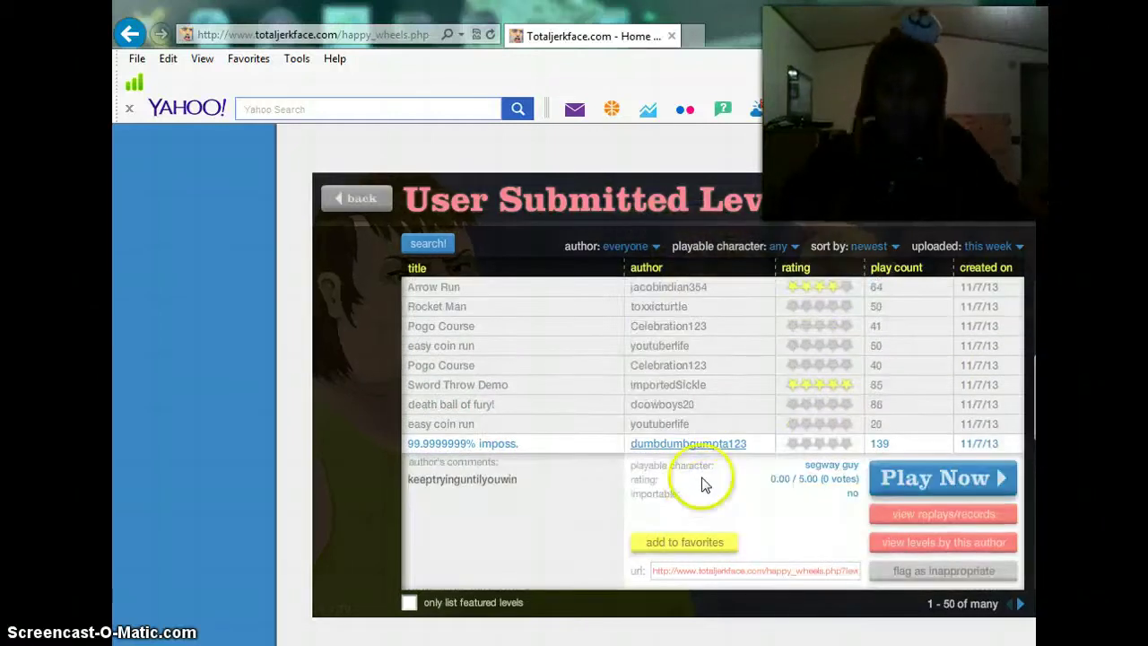
left_click(941, 477)
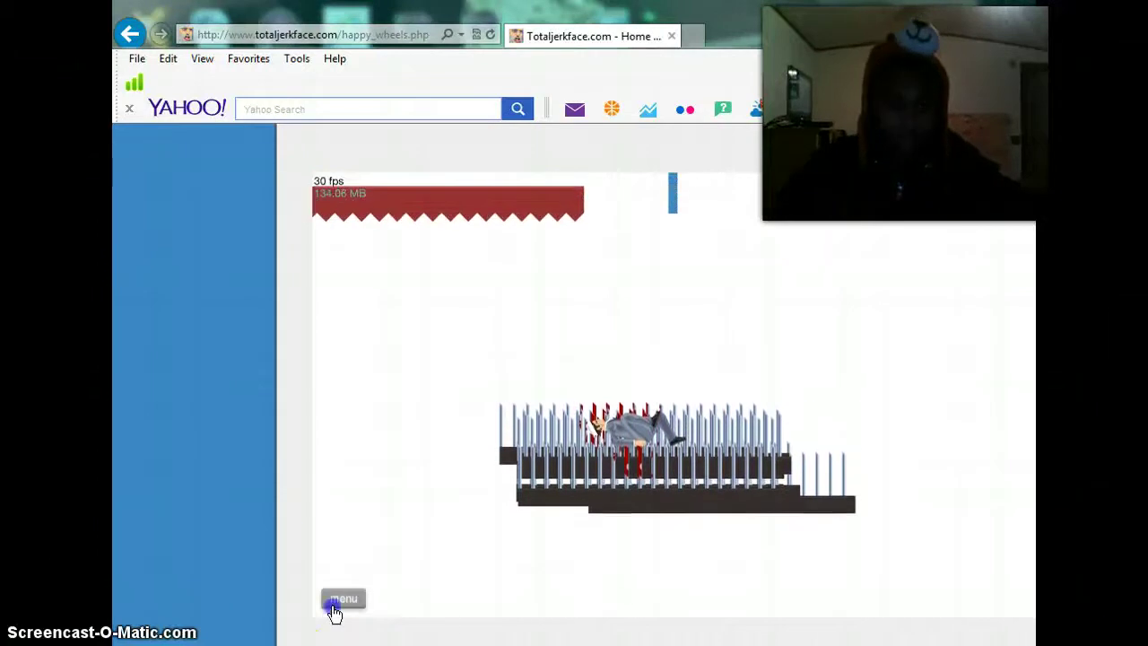
- Pause the 99.9999999% imposs. level and restart it from the beginning
left_click(341, 599)
left_click(709, 361)
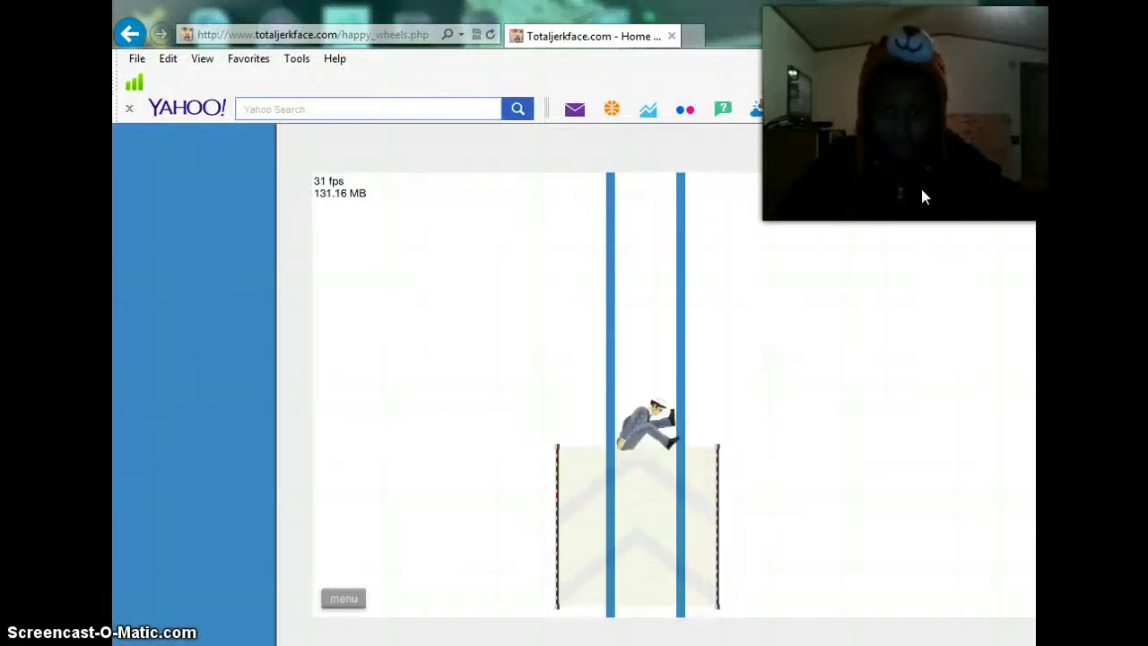
- Pause the 99.9999999% imposs. level with the Escape key
key("Escape")
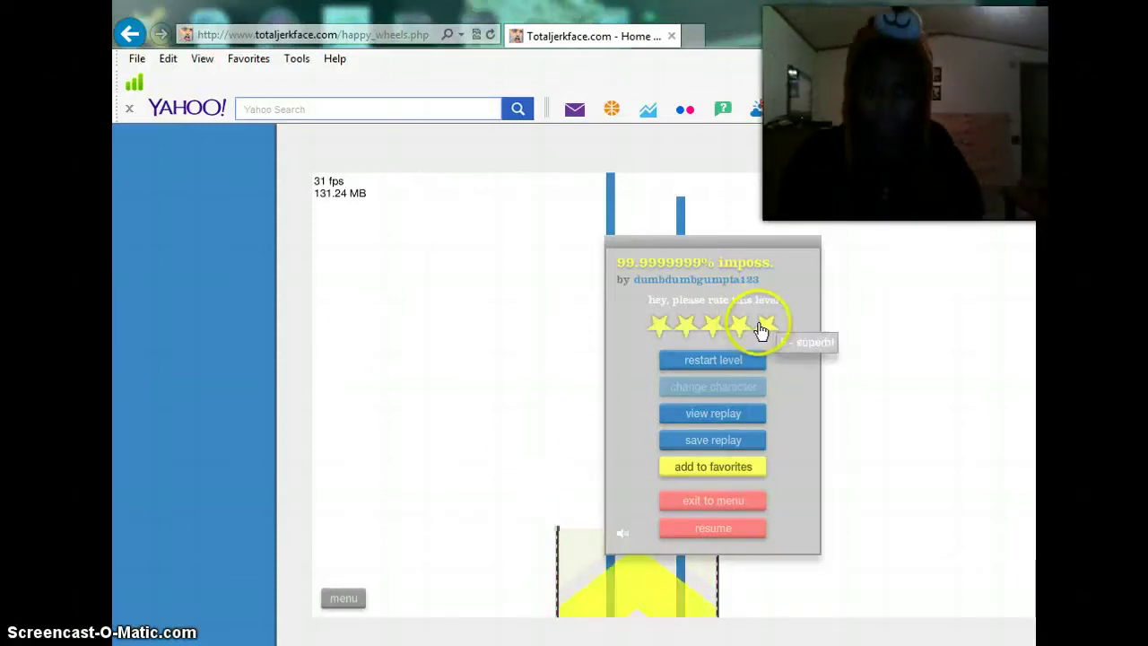
- Try to rate the impossible level and dismiss the login-required notice
left_click(662, 328)
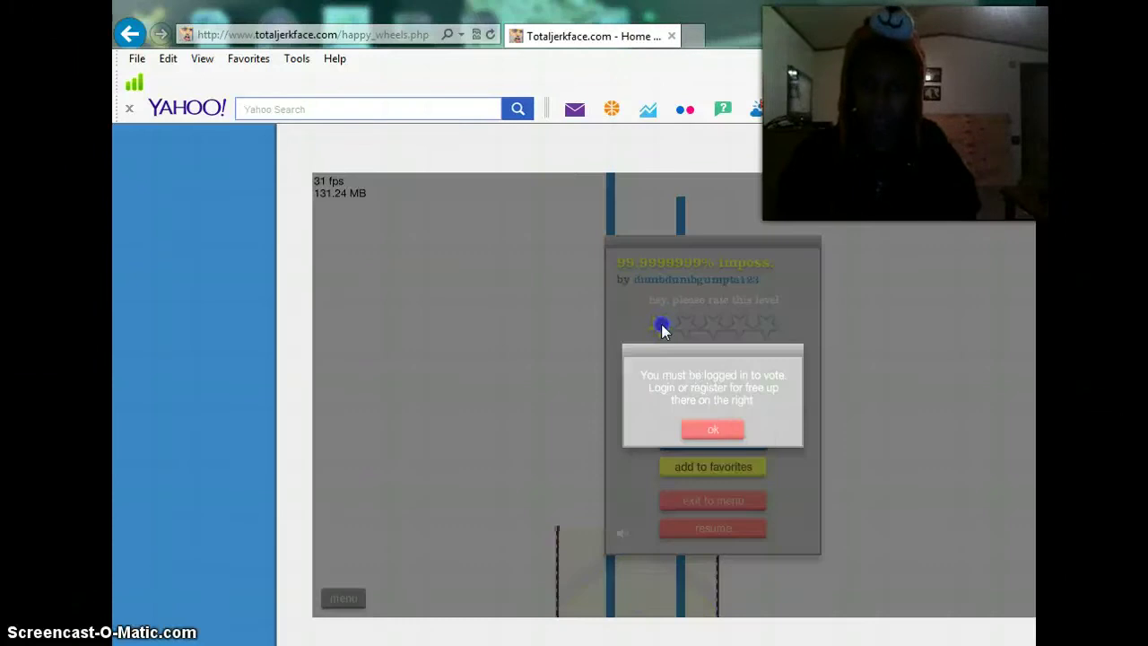
left_click(735, 436)
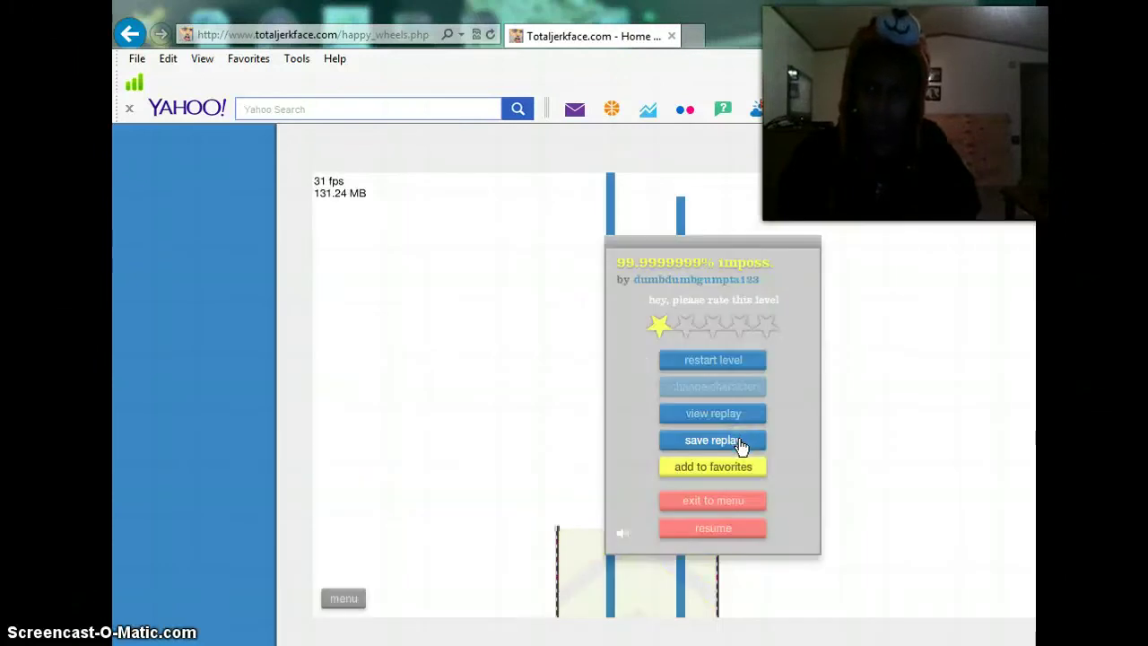
left_click(758, 530)
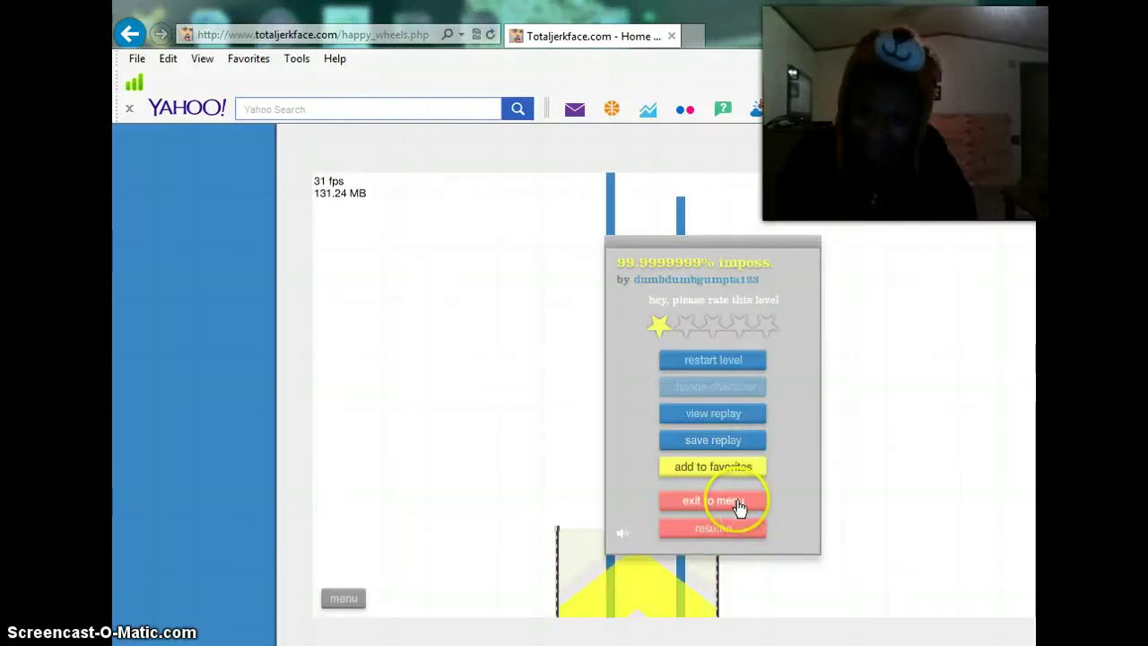
- Exit to the user level list and start PEWDIEPIE PARCORE #2
left_click(741, 503)
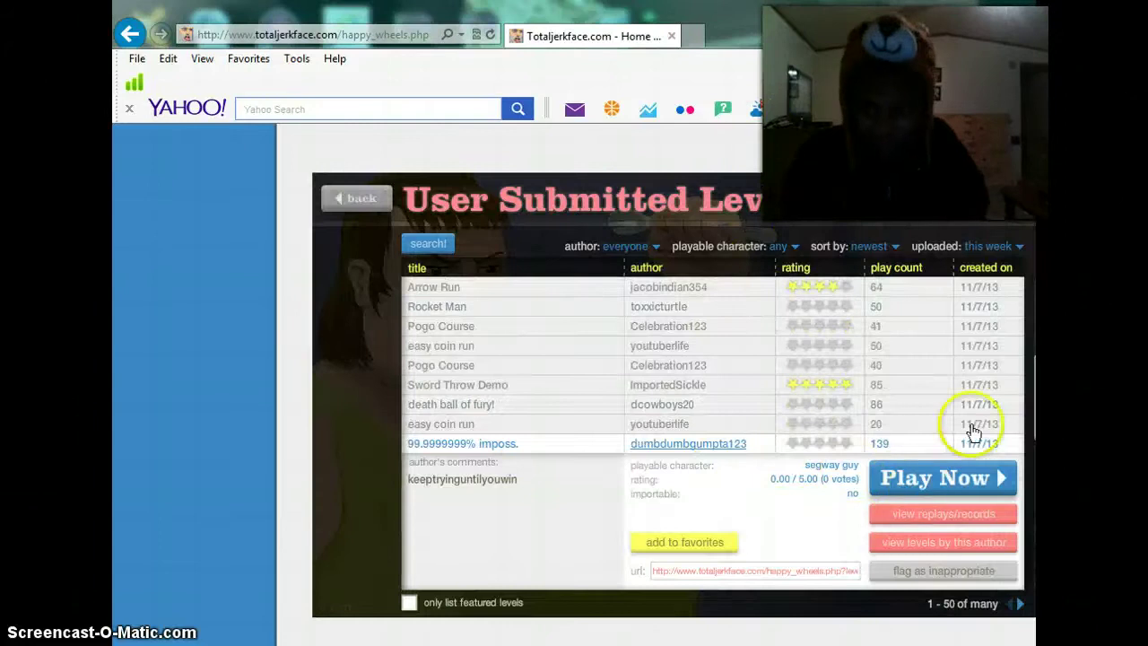
scroll(763, 406, "down", 3)
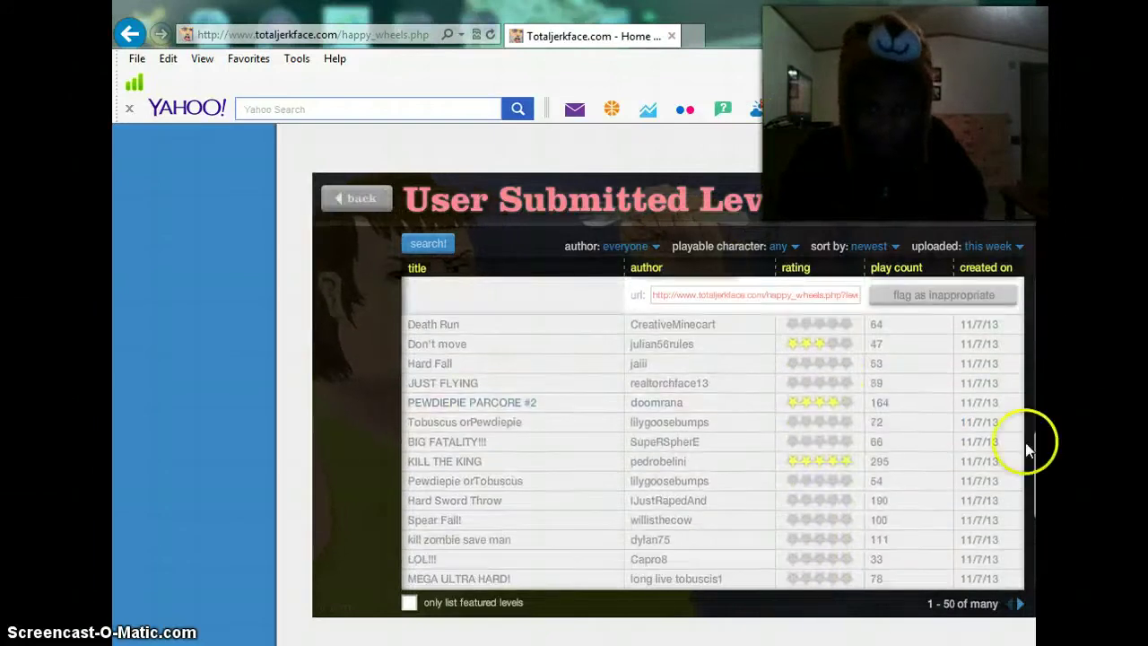
scroll(763, 407, "down", 2)
left_click(763, 407)
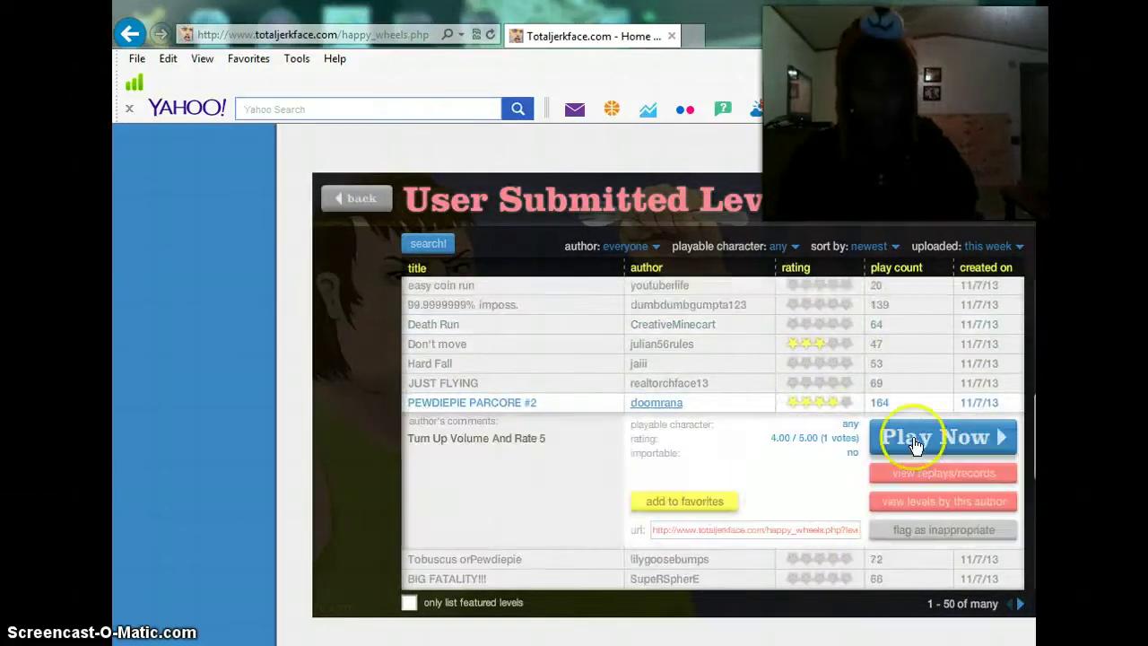
left_click(891, 437)
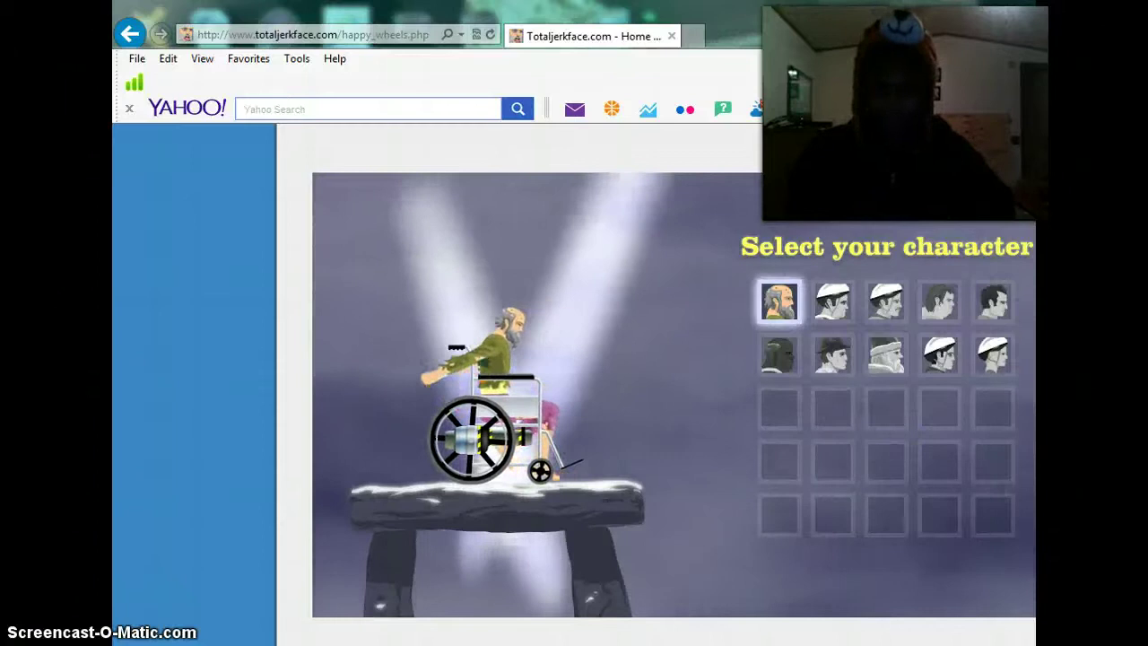
- Choose the bike-riding Irresponsible Dad and start PEWDIEPIE PARCORE #2
left_click(996, 354)
left_click(933, 305)
left_click(924, 332)
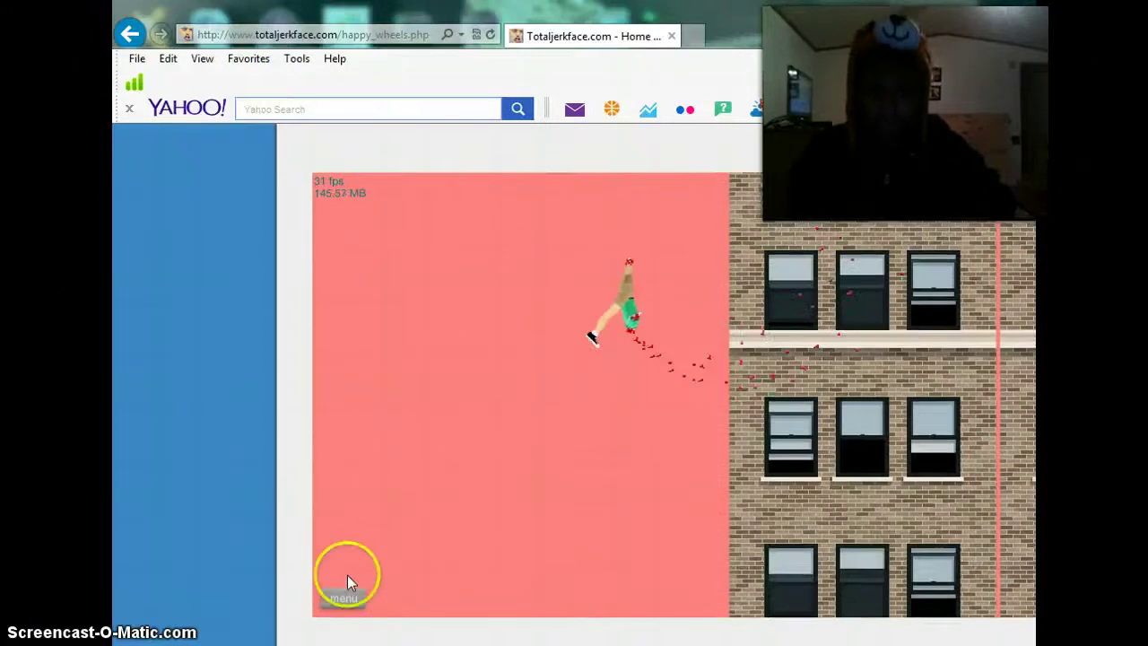
- Pause PEWDIEPIE PARCORE #2 using the bottom-left menu button
left_click(332, 603)
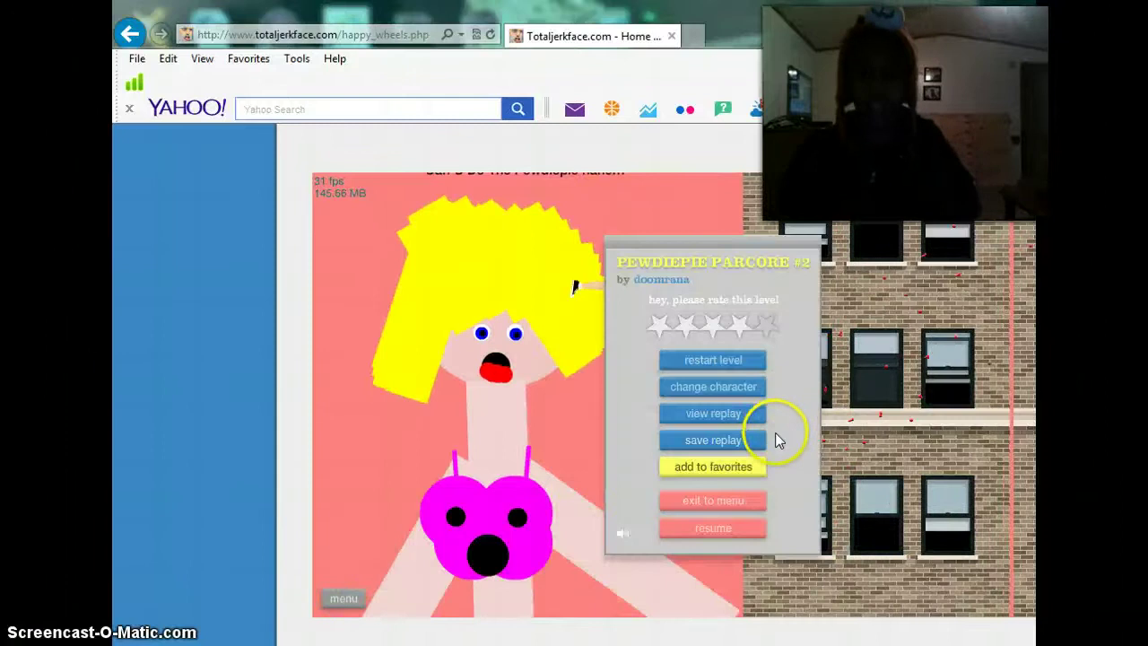